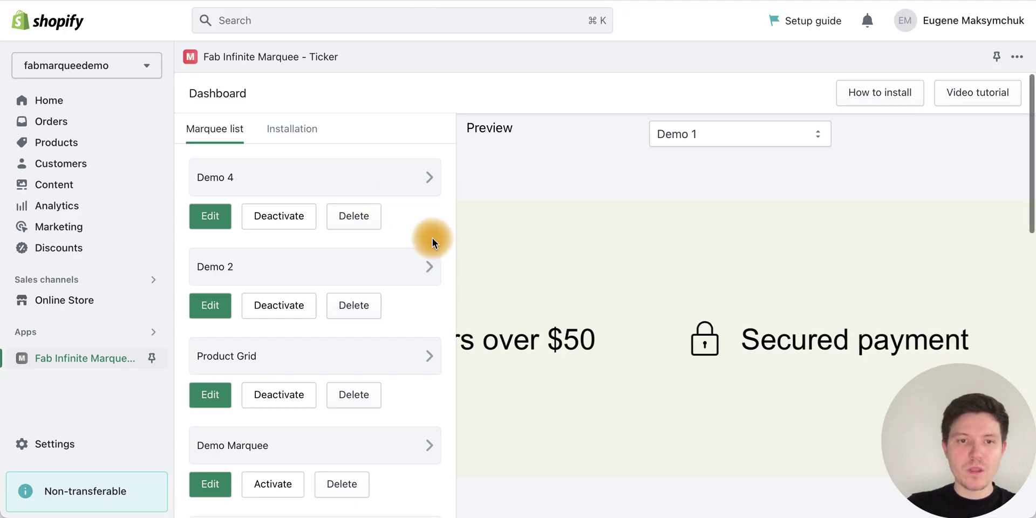
- From the bottom of the marquee list, start a new marquee with 'Add new marquee'
{"action": "scroll", "coordinate": [397, 359], "scroll_direction": "down", "scroll_amount": 15}
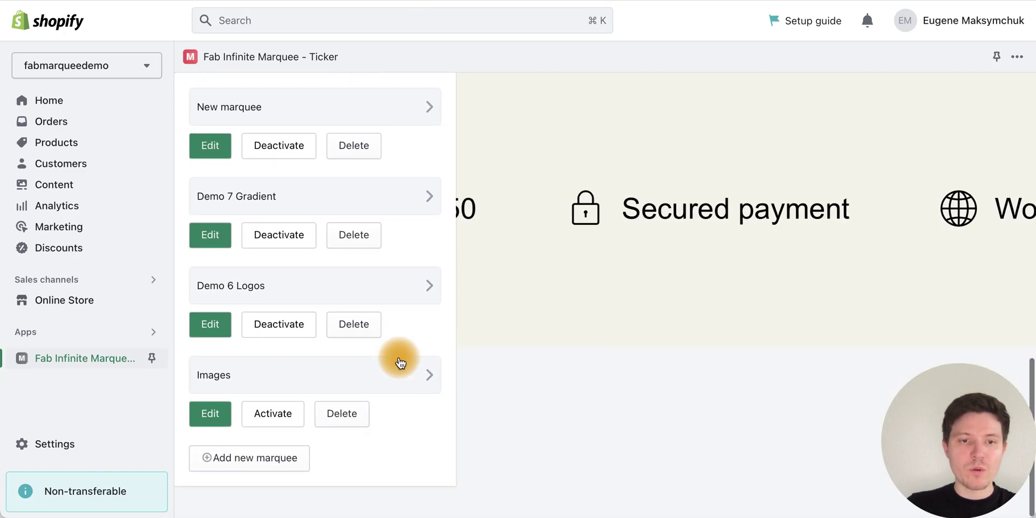
{"action": "left_click", "coordinate": [274, 427]}
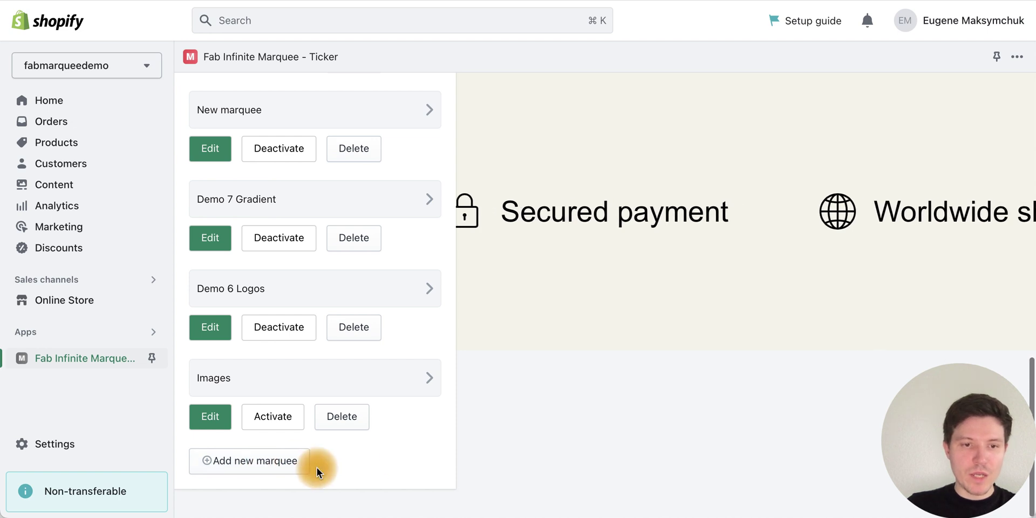
{"action": "left_click", "coordinate": [253, 464]}
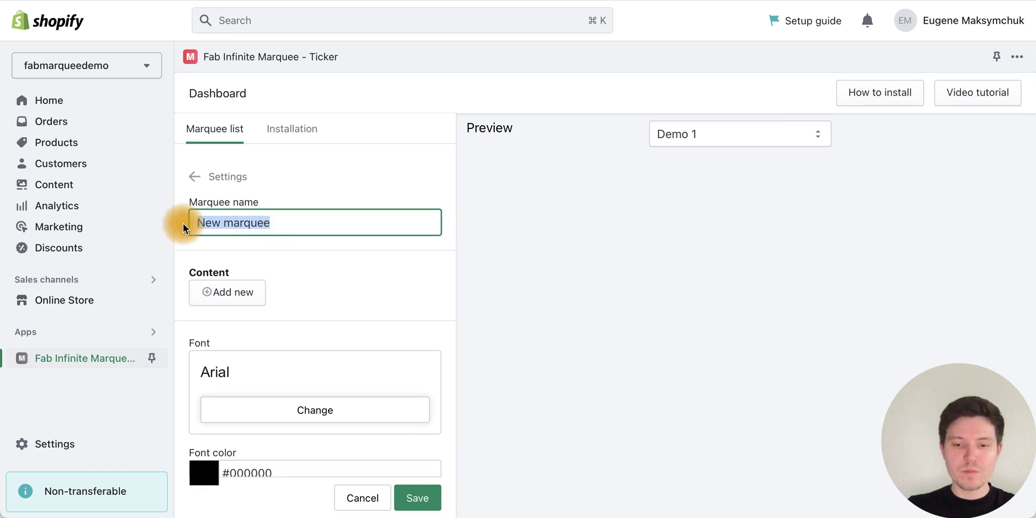
- Name the marquee 'Instagram' and upload the first skincare photo as a new content item
{"action": "type", "text": "Instagram"}
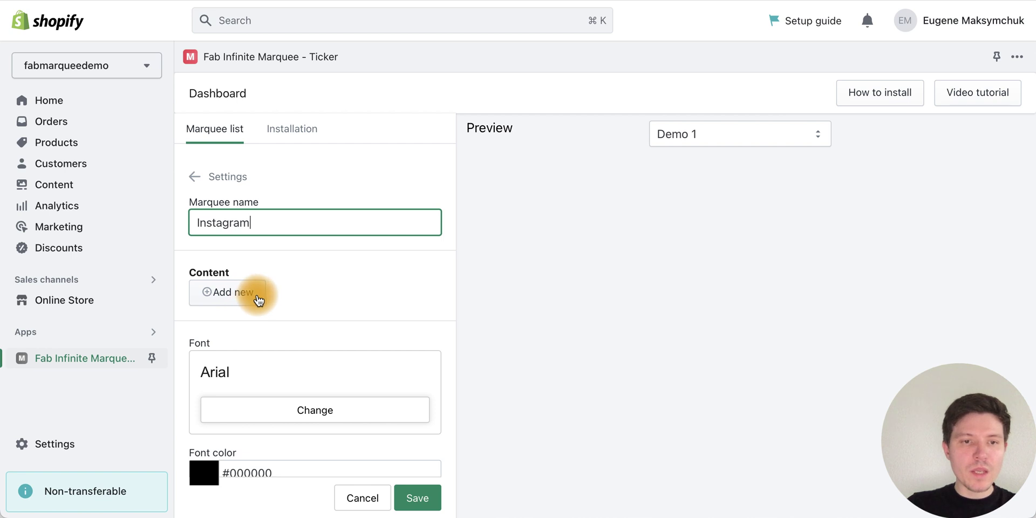
{"action": "left_click", "coordinate": [236, 295]}
{"action": "left_click", "coordinate": [314, 244]}
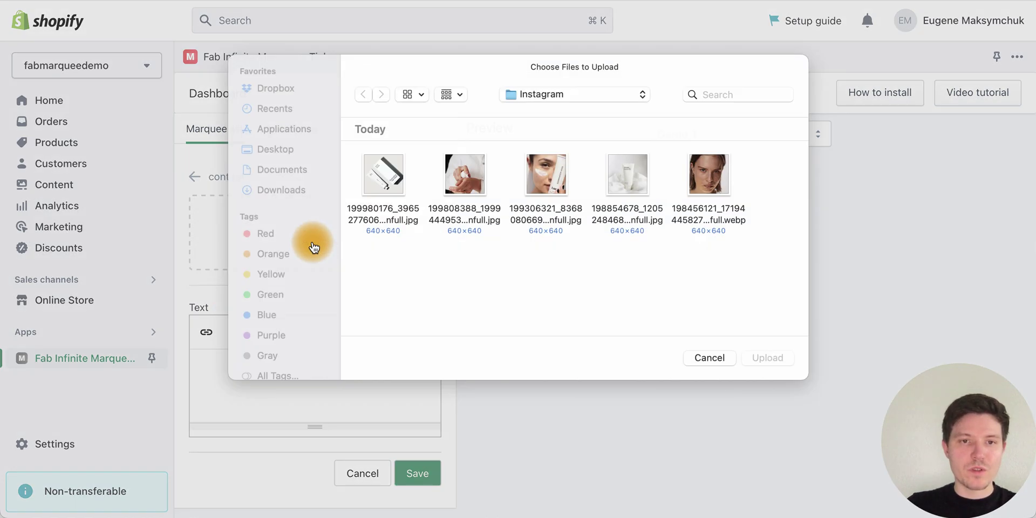
{"action": "left_click", "coordinate": [766, 370]}
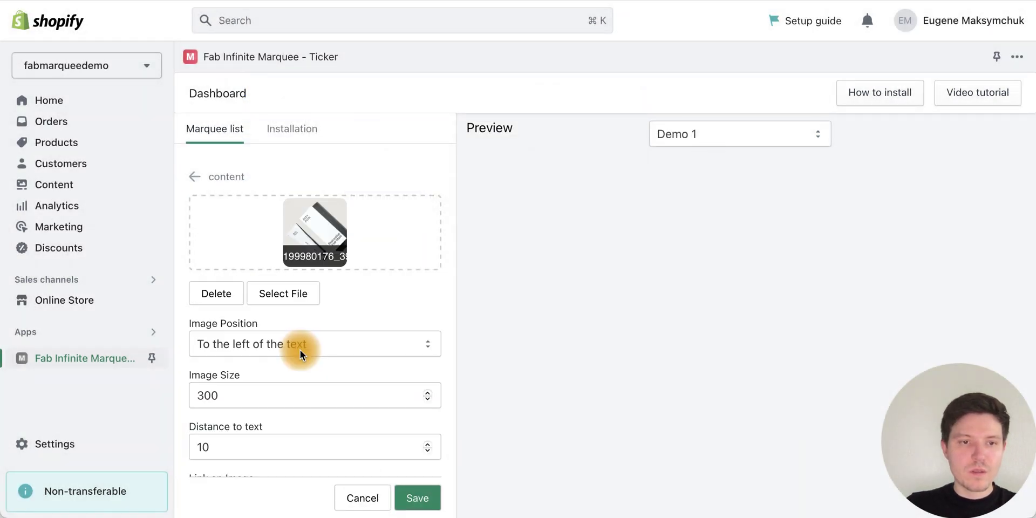
- Set the first photo's image size to 320, link it to instagram.com, and save it
{"action": "scroll", "coordinate": [371, 306], "scroll_direction": "down", "scroll_amount": 1}
{"action": "double_click", "coordinate": [266, 371]}
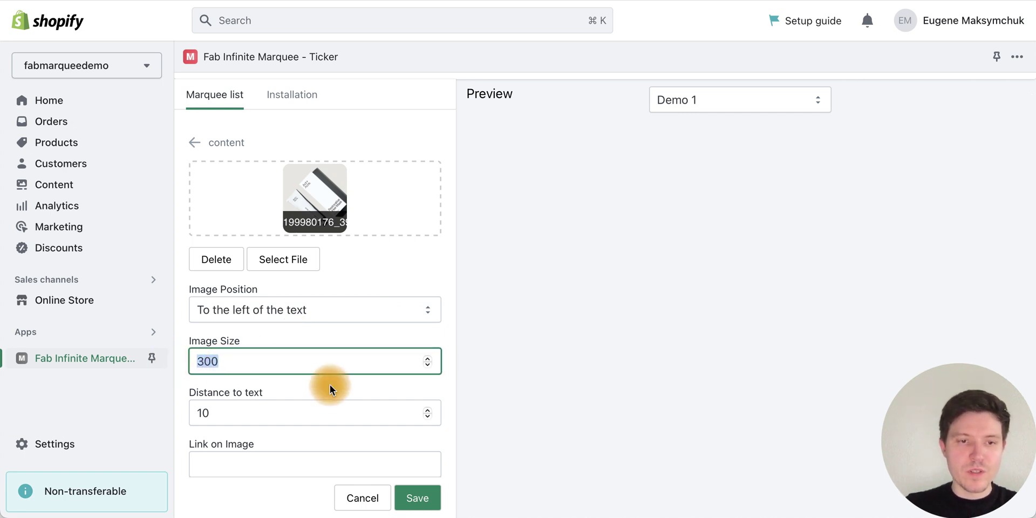
{"action": "type", "text": "320"}
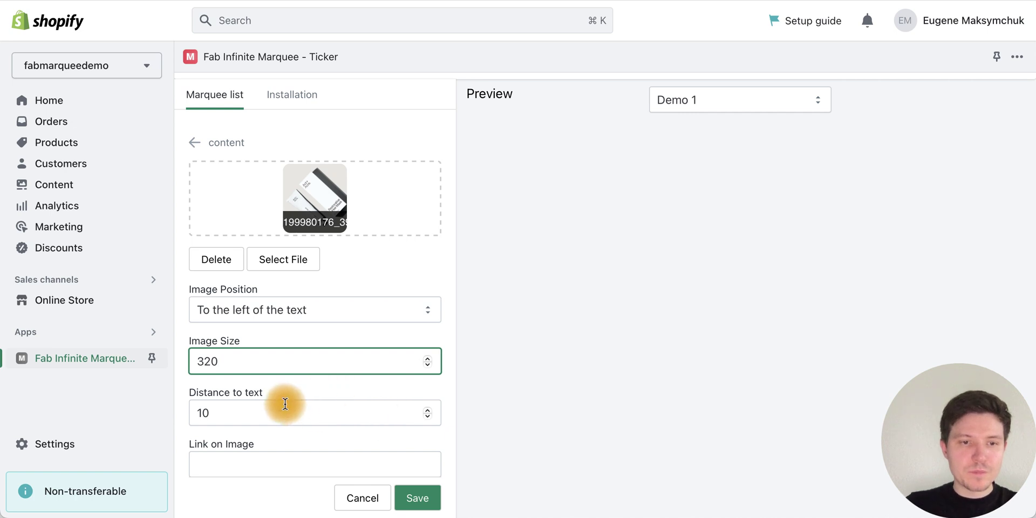
{"action": "scroll", "coordinate": [285, 404], "scroll_direction": "down", "scroll_amount": 3}
{"action": "left_click", "coordinate": [260, 366]}
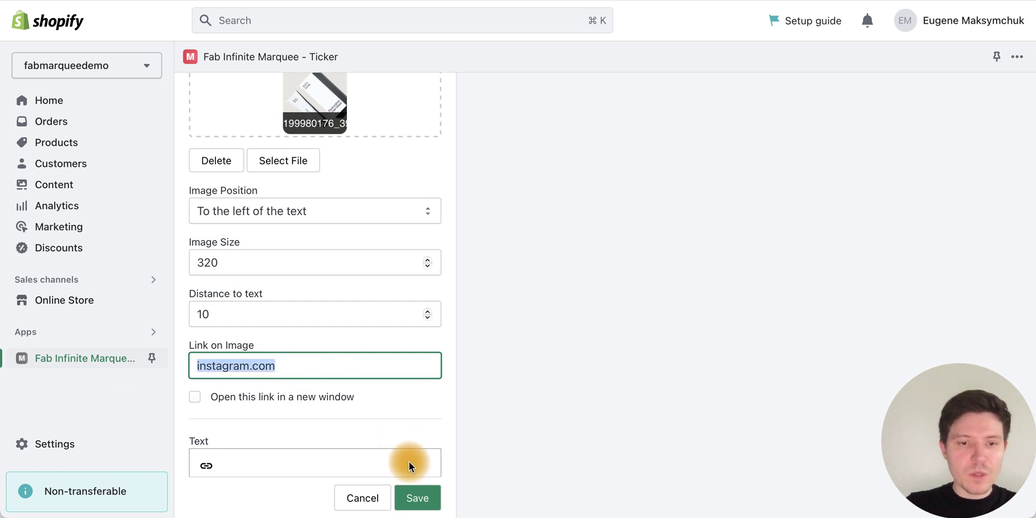
{"action": "left_click", "coordinate": [417, 500]}
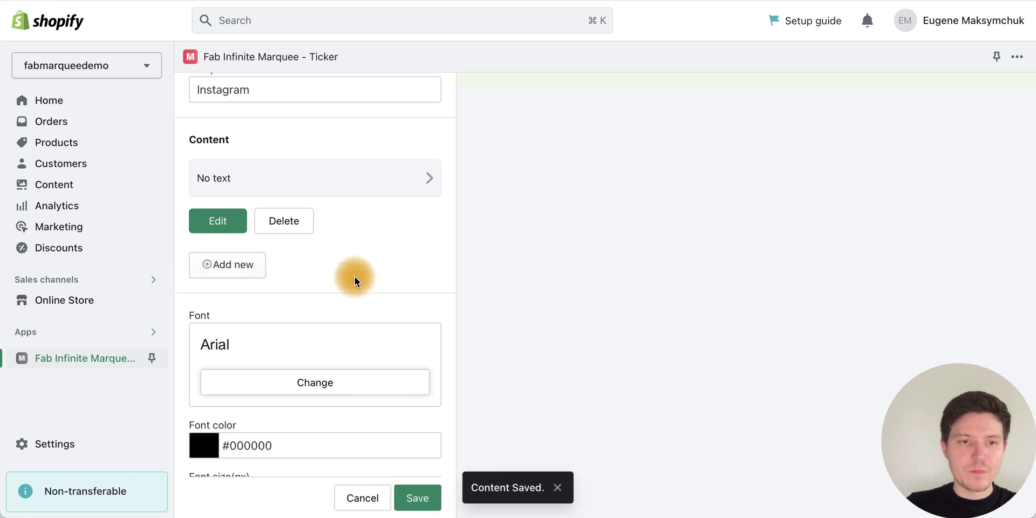
- Add and save a second photo item linking to instagram.com
{"action": "left_click", "coordinate": [236, 269]}
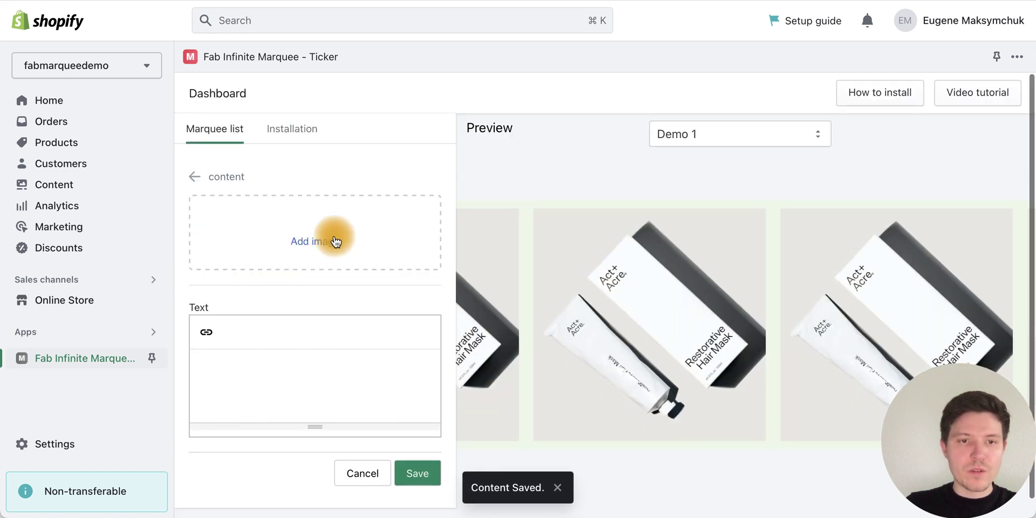
{"action": "left_click", "coordinate": [313, 239]}
{"action": "left_click", "coordinate": [461, 184]}
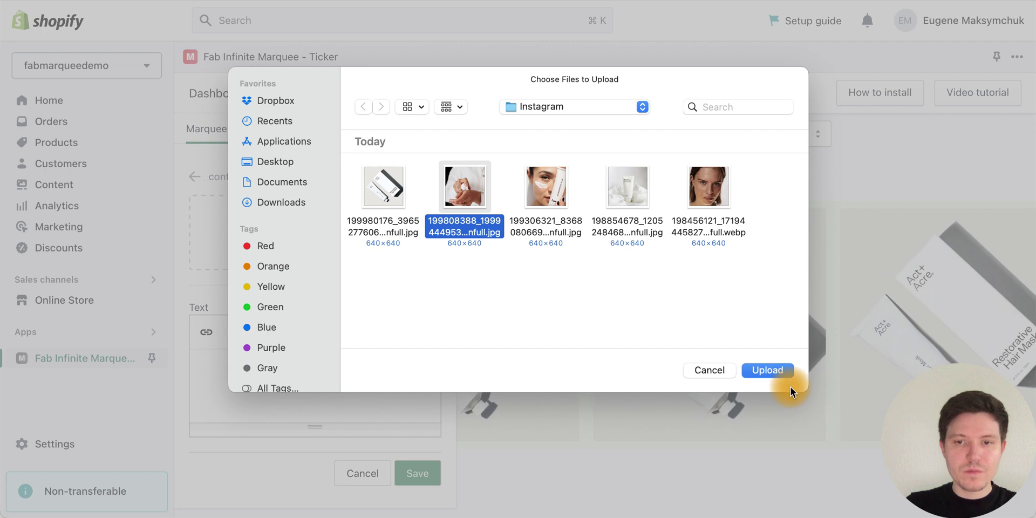
{"action": "left_click", "coordinate": [768, 370]}
{"action": "scroll", "coordinate": [295, 399], "scroll_direction": "down", "scroll_amount": 3}
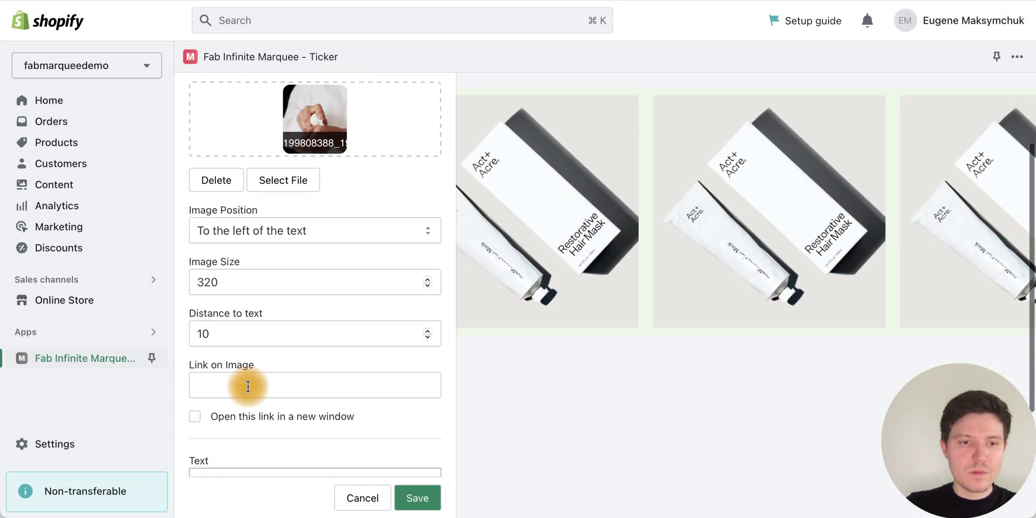
{"action": "left_click", "coordinate": [248, 385]}
{"action": "type", "text": "instagram.com"}
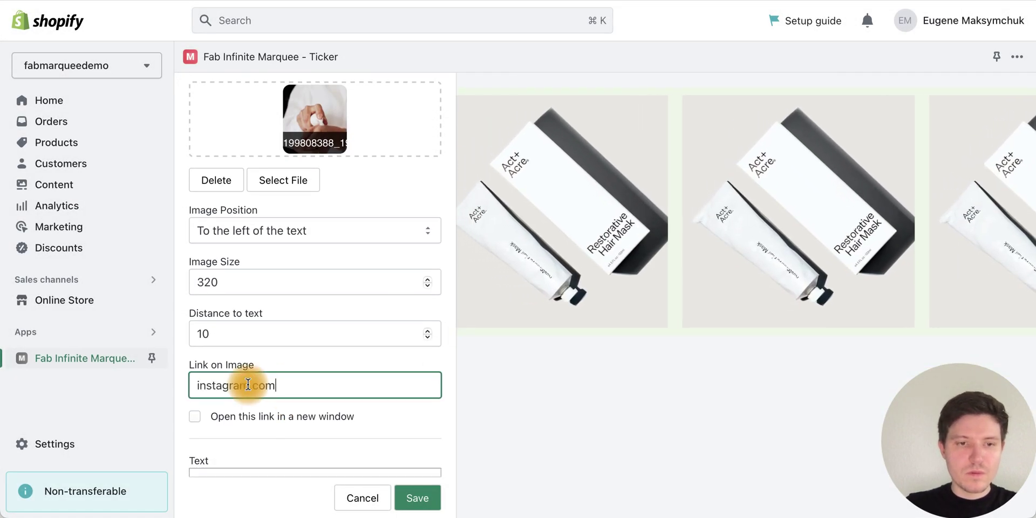
{"action": "left_click", "coordinate": [409, 485]}
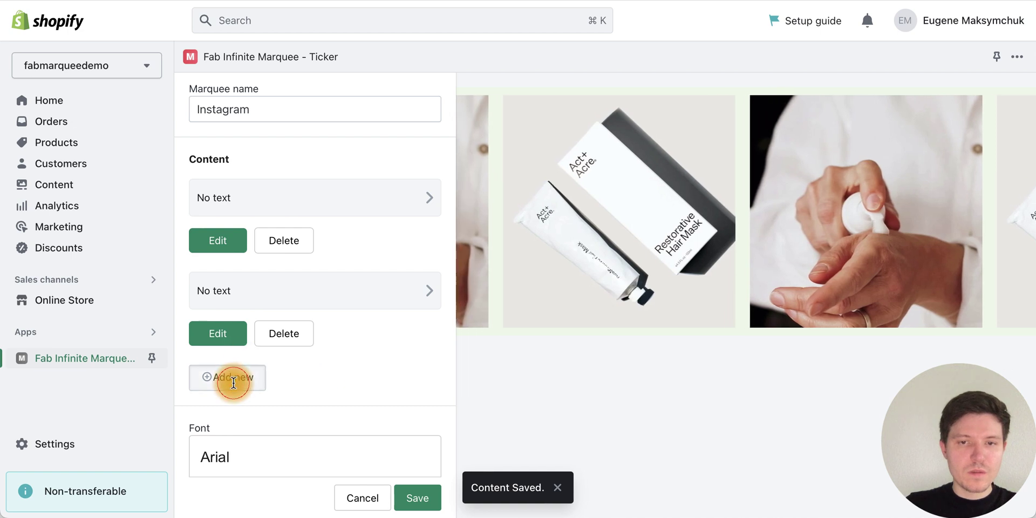
- Add and save a third photo item linking to instagram.com
{"action": "left_click", "coordinate": [232, 376]}
{"action": "left_click", "coordinate": [333, 265]}
{"action": "left_click", "coordinate": [523, 178]}
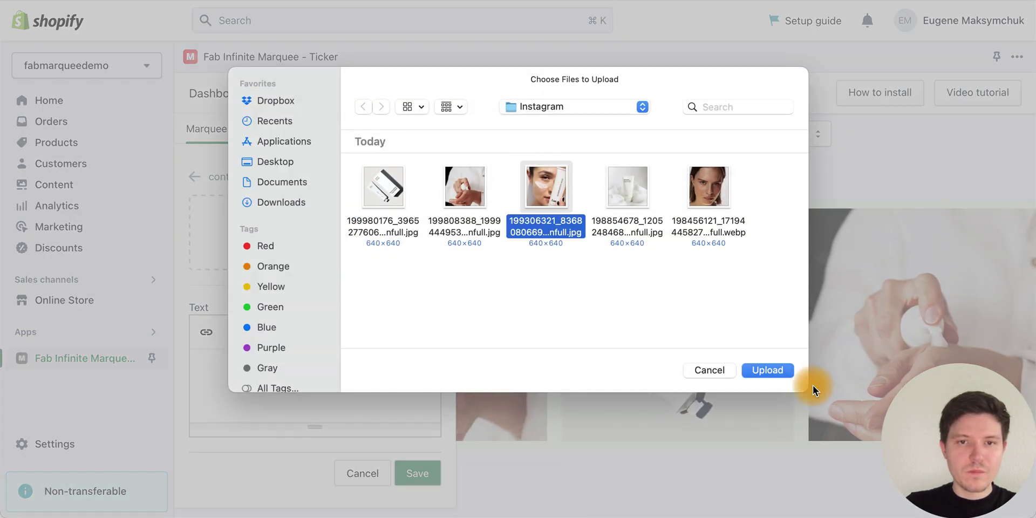
{"action": "left_click", "coordinate": [779, 374]}
{"action": "scroll", "coordinate": [231, 415], "scroll_direction": "down", "scroll_amount": 3}
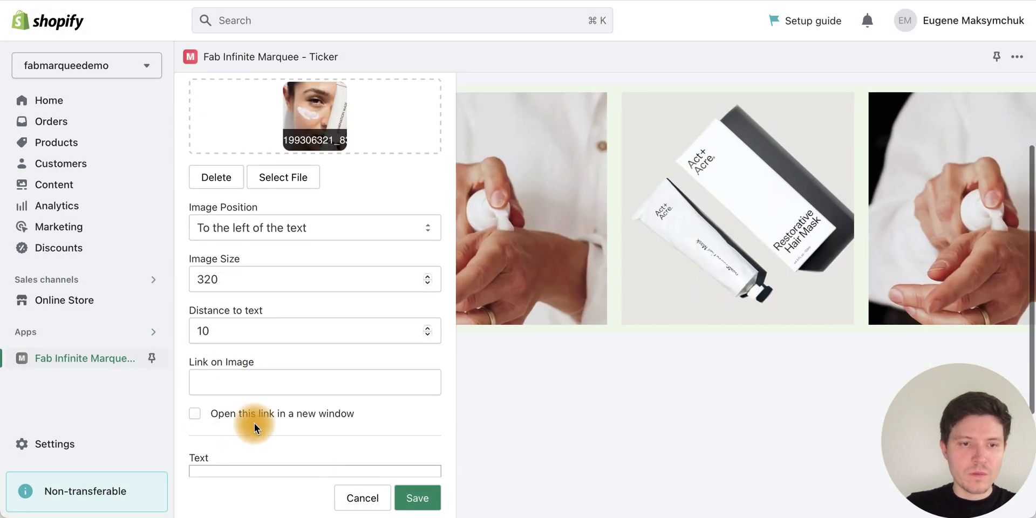
{"action": "left_click", "coordinate": [324, 385]}
{"action": "type", "text": "instagram.com"}
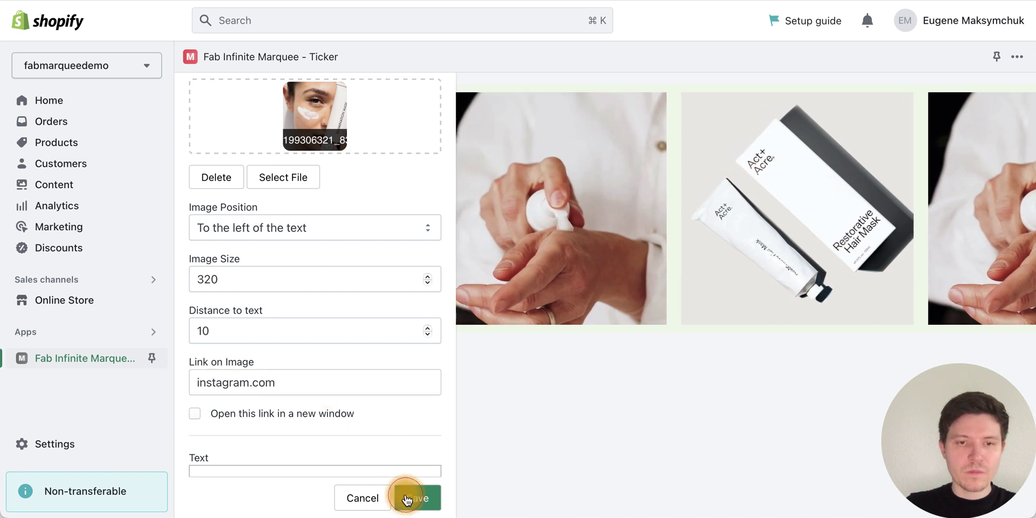
{"action": "left_click", "coordinate": [411, 496]}
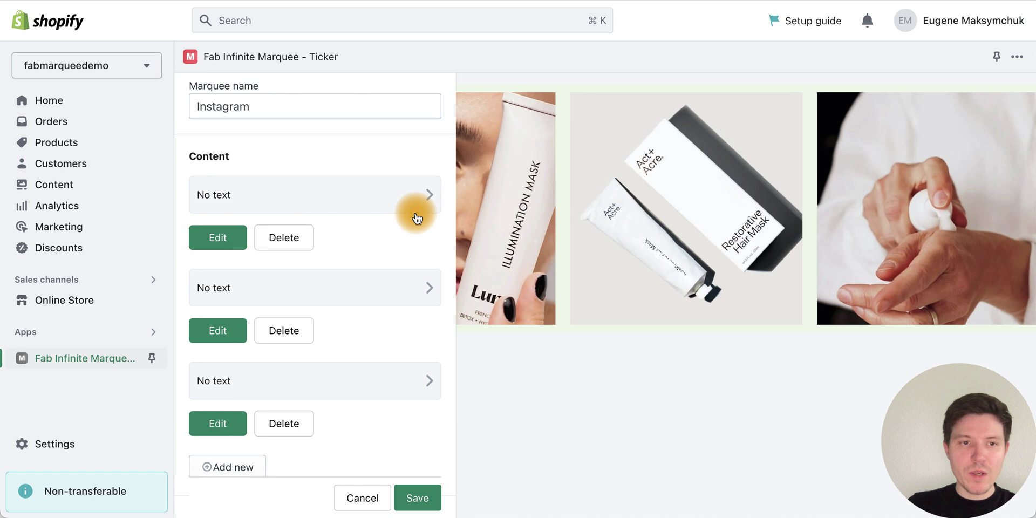
{"action": "scroll", "coordinate": [316, 324], "scroll_direction": "down", "scroll_amount": 3}
- Add and save a fourth photo item linking to instagram.com
{"action": "left_click", "coordinate": [240, 384]}
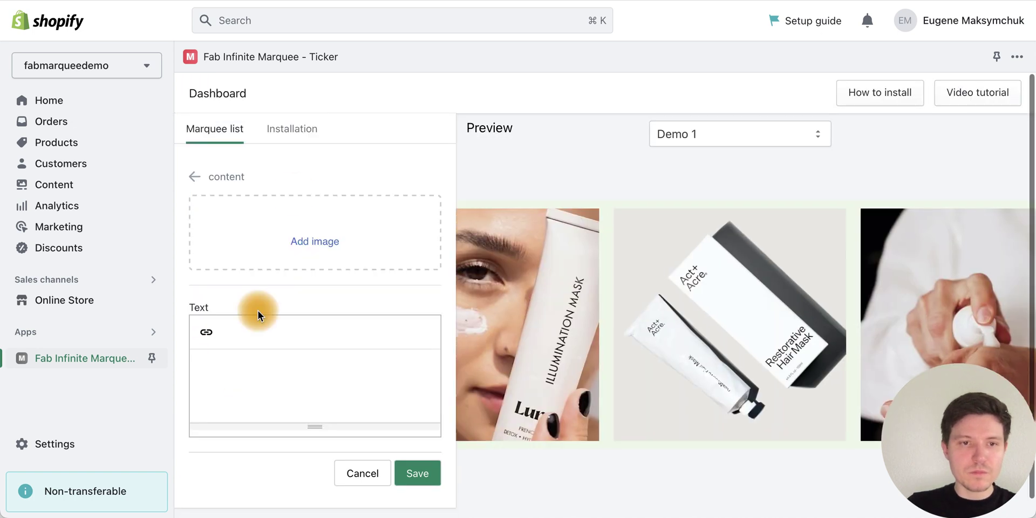
{"action": "left_click", "coordinate": [296, 245]}
{"action": "left_click", "coordinate": [647, 186]}
{"action": "left_click", "coordinate": [769, 374]}
{"action": "scroll", "coordinate": [270, 273], "scroll_direction": "down", "scroll_amount": 5}
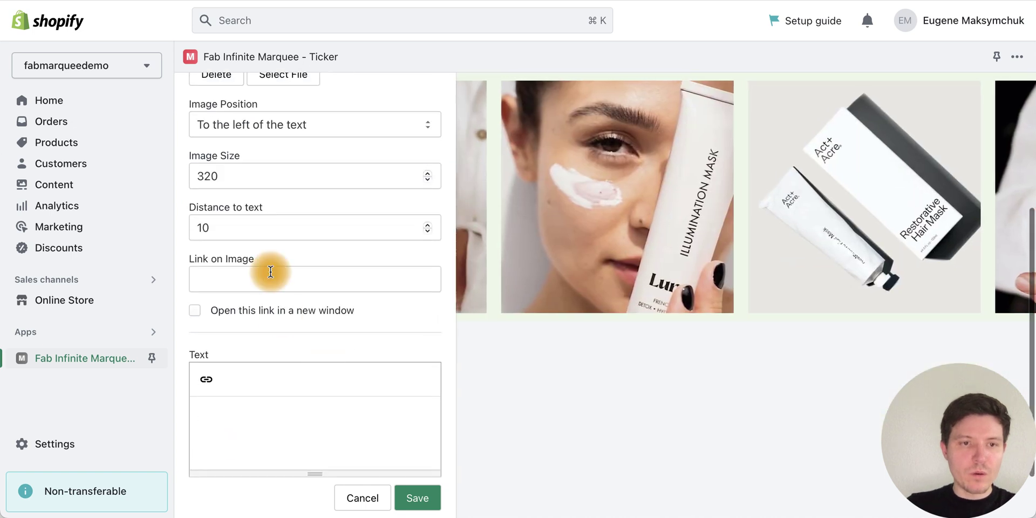
{"action": "left_click", "coordinate": [222, 277]}
{"action": "type", "text": "instagram.com"}
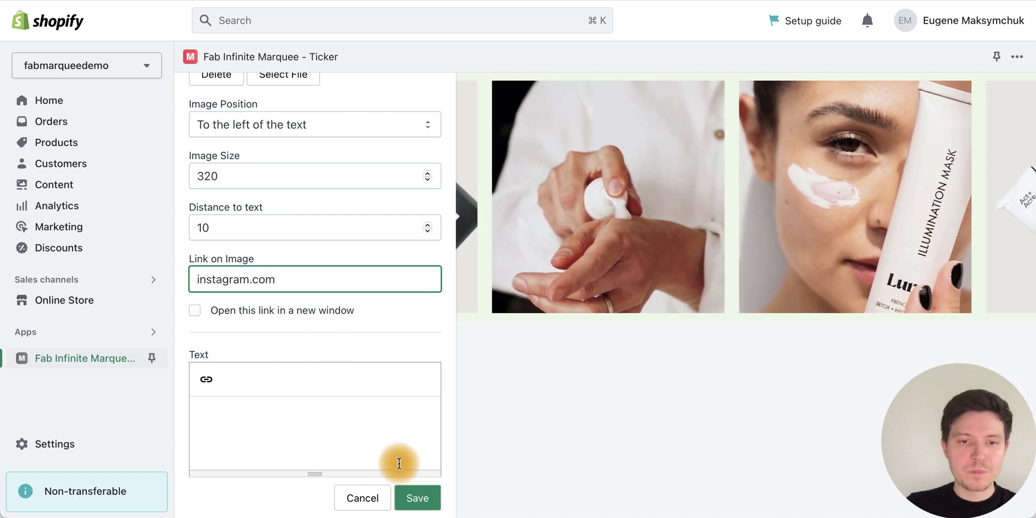
{"action": "left_click", "coordinate": [425, 501]}
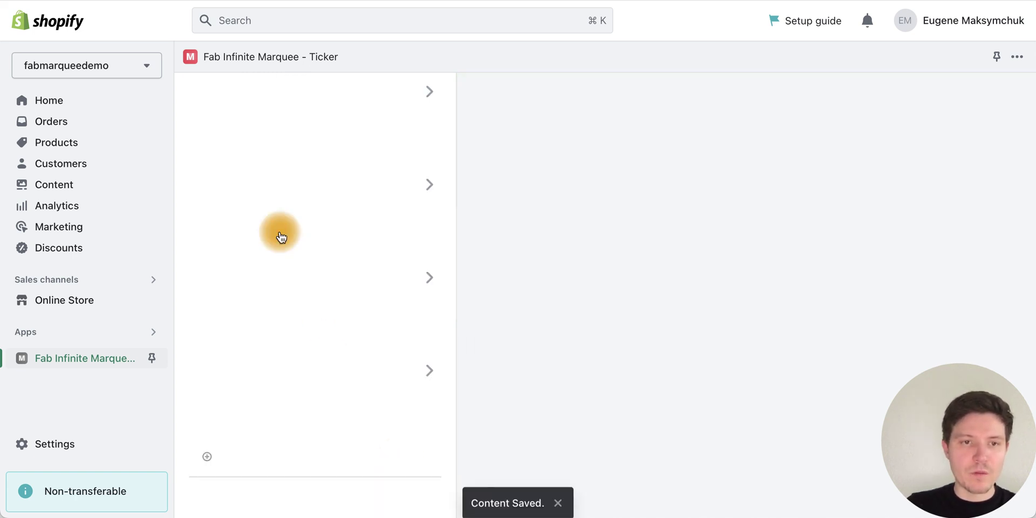
- Add and save a fifth, portrait photo item linking to instagram.com
{"action": "scroll", "coordinate": [280, 236], "scroll_direction": "up", "scroll_amount": 3}
{"action": "scroll", "coordinate": [243, 354], "scroll_direction": "down", "scroll_amount": 5}
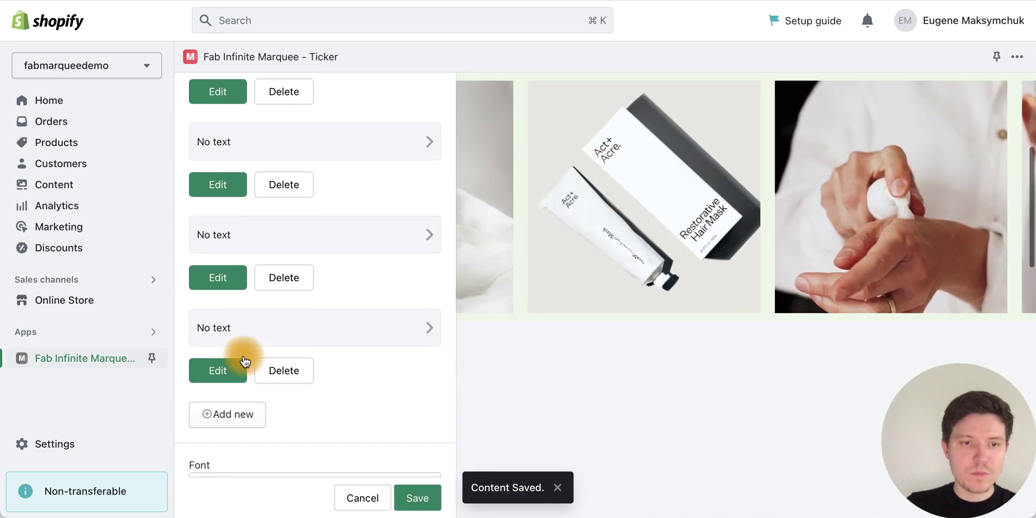
{"action": "left_click", "coordinate": [214, 414]}
{"action": "left_click", "coordinate": [302, 243]}
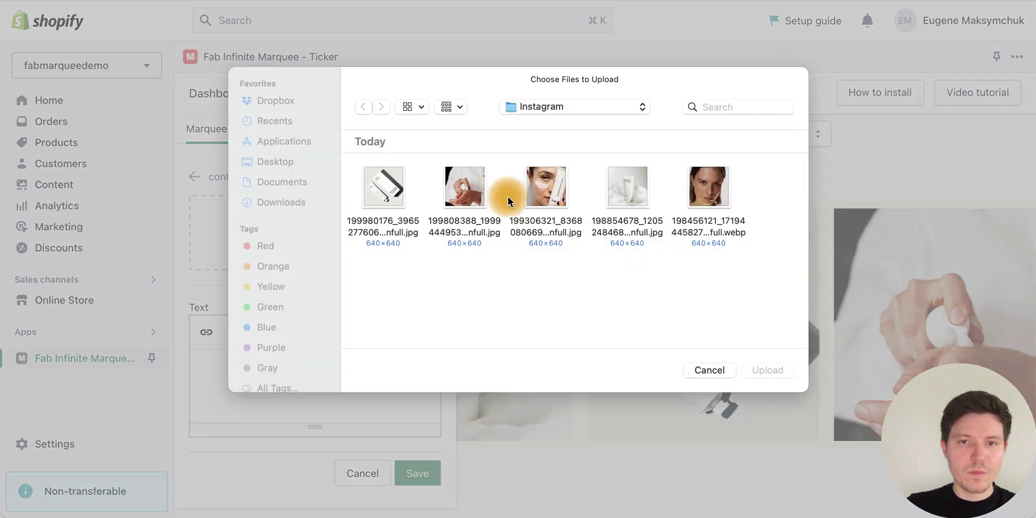
{"action": "left_click", "coordinate": [763, 367]}
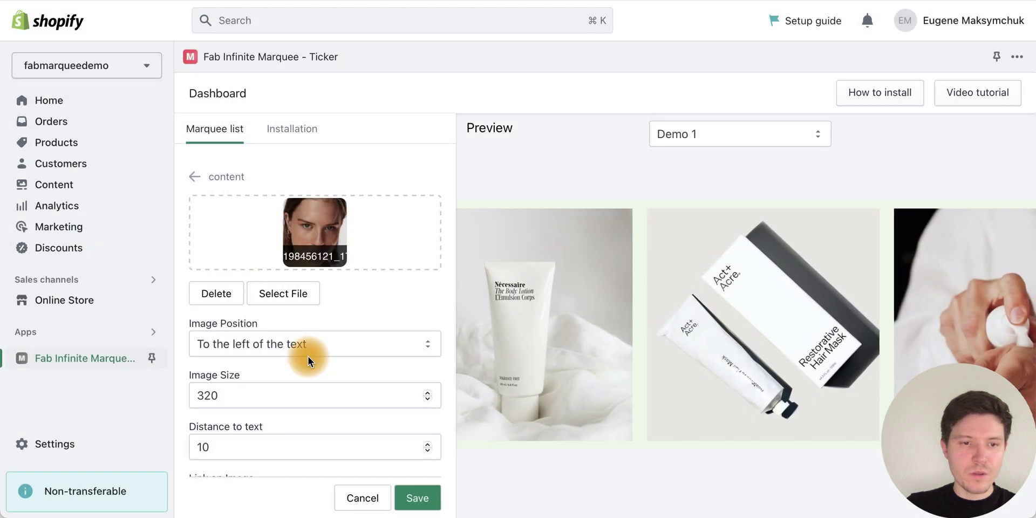
{"action": "scroll", "coordinate": [307, 354], "scroll_direction": "down", "scroll_amount": 5}
{"action": "left_click", "coordinate": [249, 292]}
{"action": "type", "text": "instagram.com"}
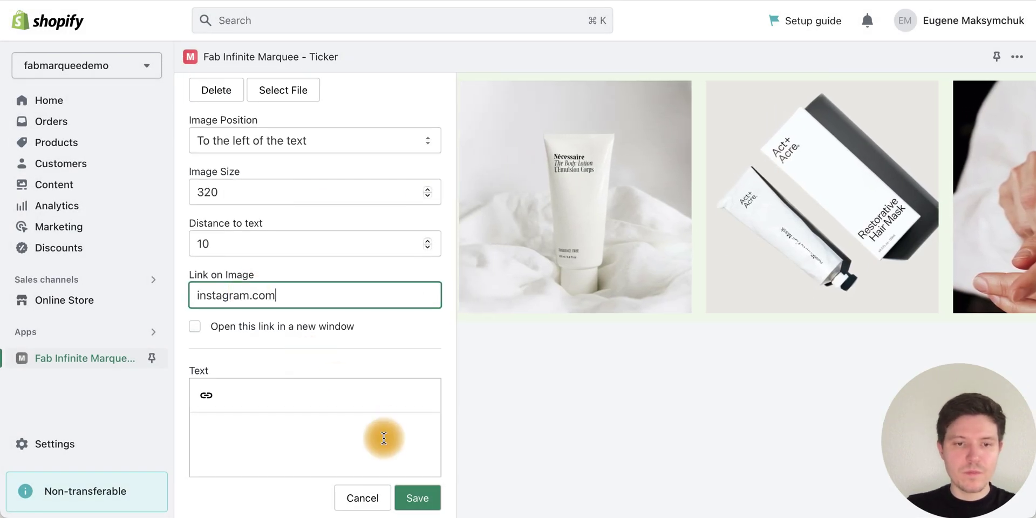
{"action": "left_click", "coordinate": [413, 499]}
{"action": "scroll", "coordinate": [291, 270], "scroll_direction": "down", "scroll_amount": 10}
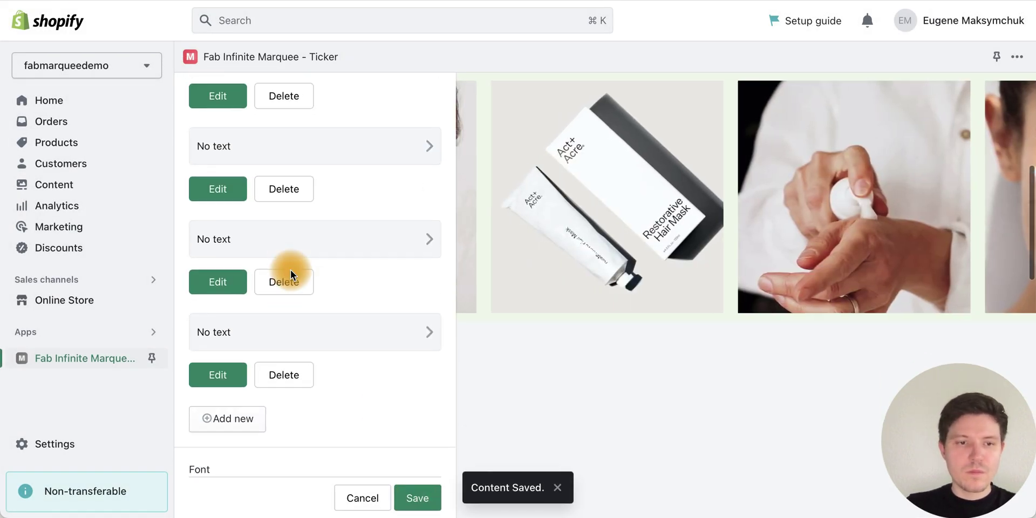
- Change the space between content from 10 to 30
{"action": "scroll", "coordinate": [291, 270], "scroll_direction": "down", "scroll_amount": 5}
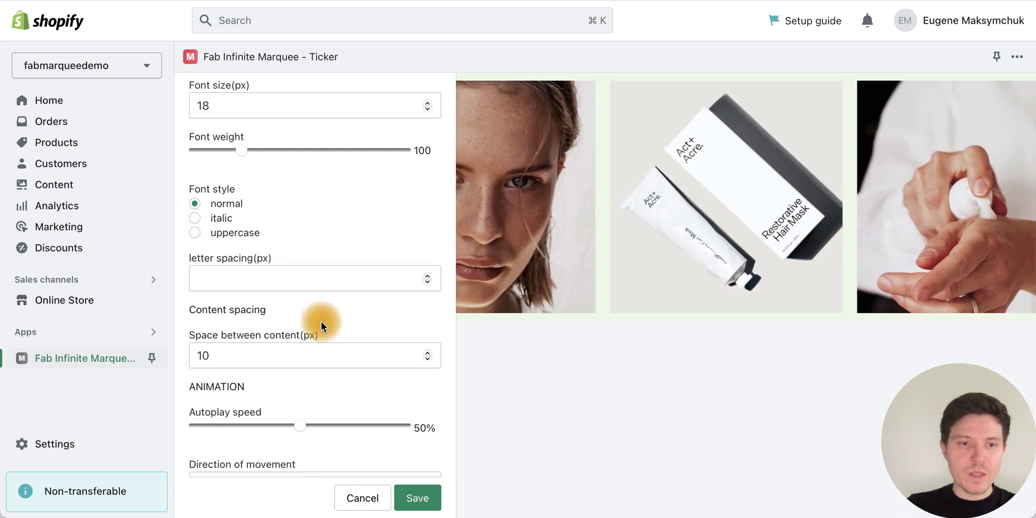
{"action": "scroll", "coordinate": [319, 326], "scroll_direction": "down", "scroll_amount": 2}
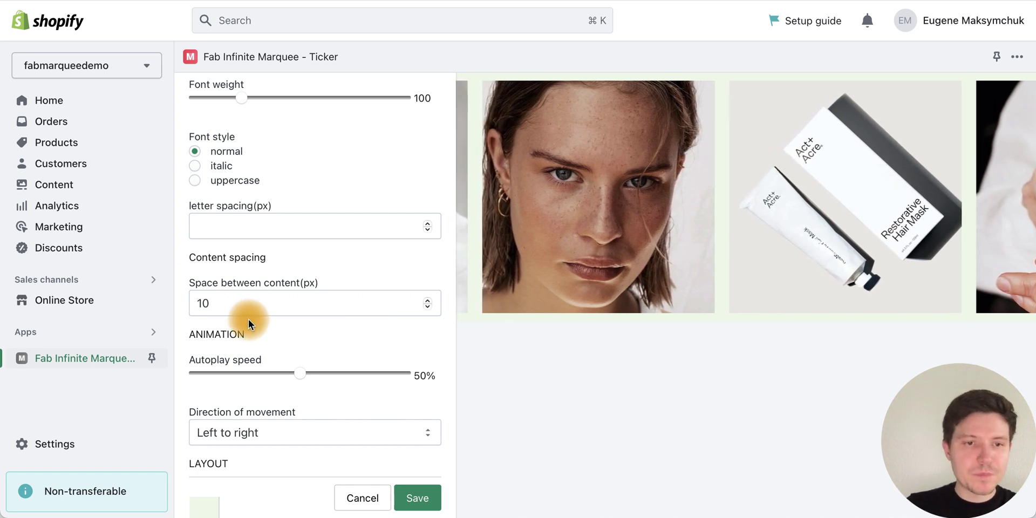
{"action": "left_click", "coordinate": [213, 306]}
{"action": "left_click_drag", "start_coordinate": [213, 306], "coordinate": [193, 304]}
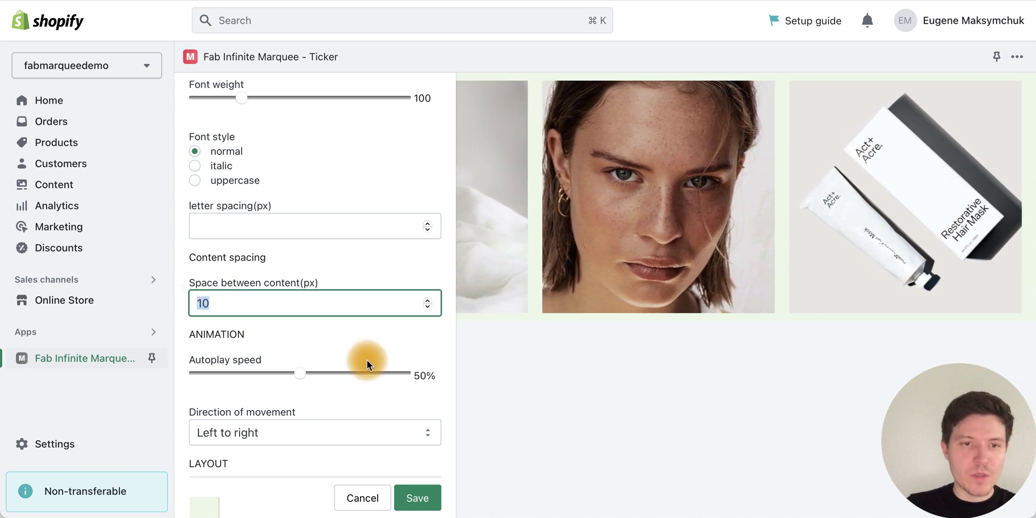
{"action": "type", "text": "30"}
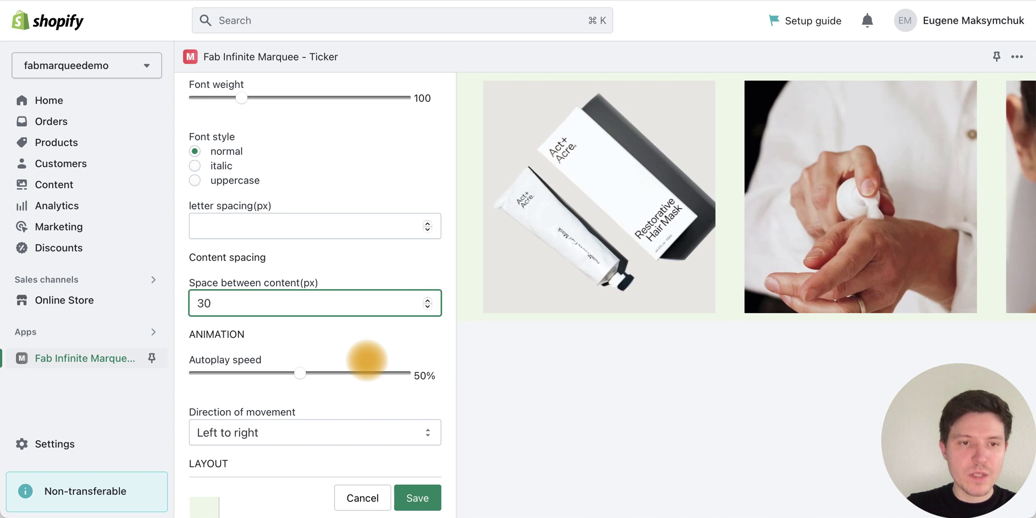
- Keep the marquee's direction of movement as left to right
{"action": "scroll", "coordinate": [316, 381], "scroll_direction": "down", "scroll_amount": 2}
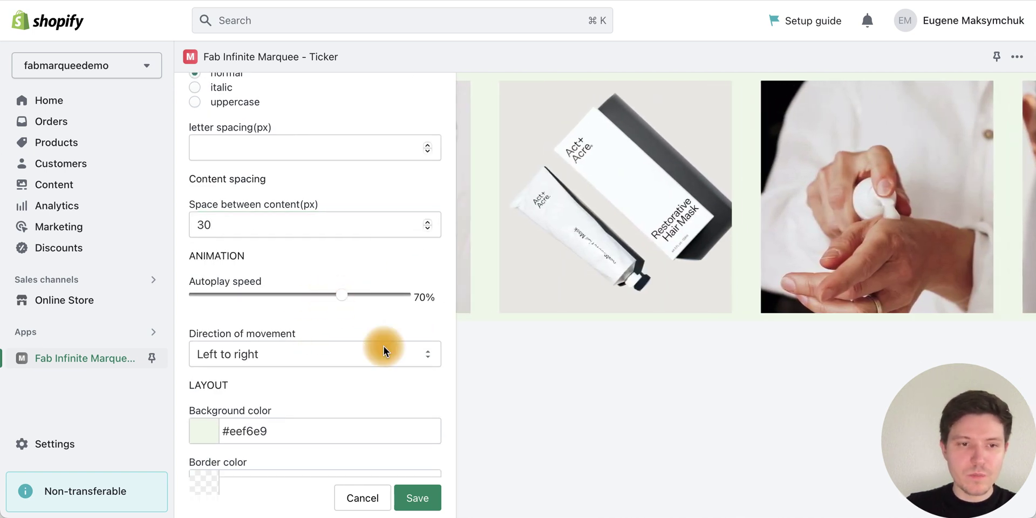
{"action": "left_click", "coordinate": [296, 348]}
{"action": "left_click", "coordinate": [297, 330]}
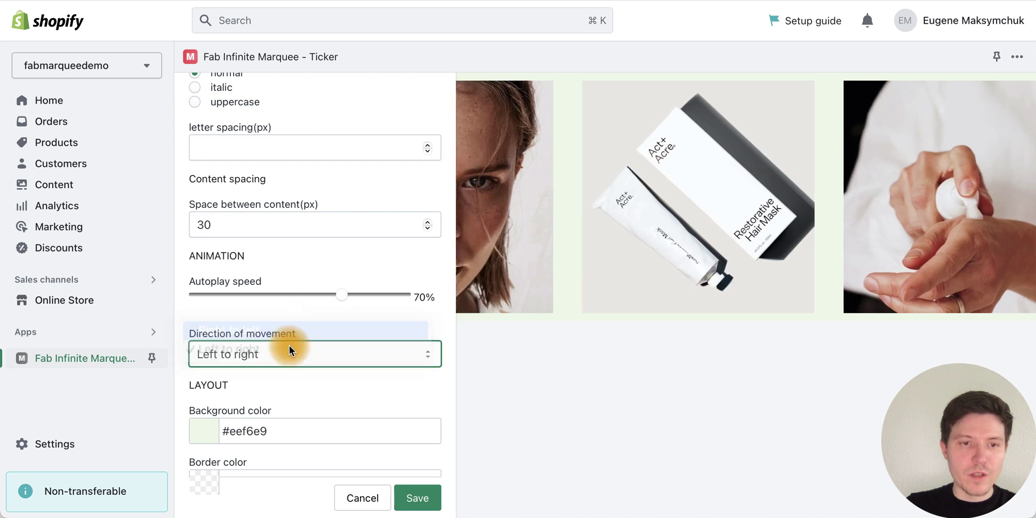
{"action": "left_click", "coordinate": [290, 348]}
{"action": "left_click", "coordinate": [278, 368]}
- Set the marquee background colour to pale yellow (#FFF2D5)
{"action": "scroll", "coordinate": [317, 416], "scroll_direction": "down", "scroll_amount": 3}
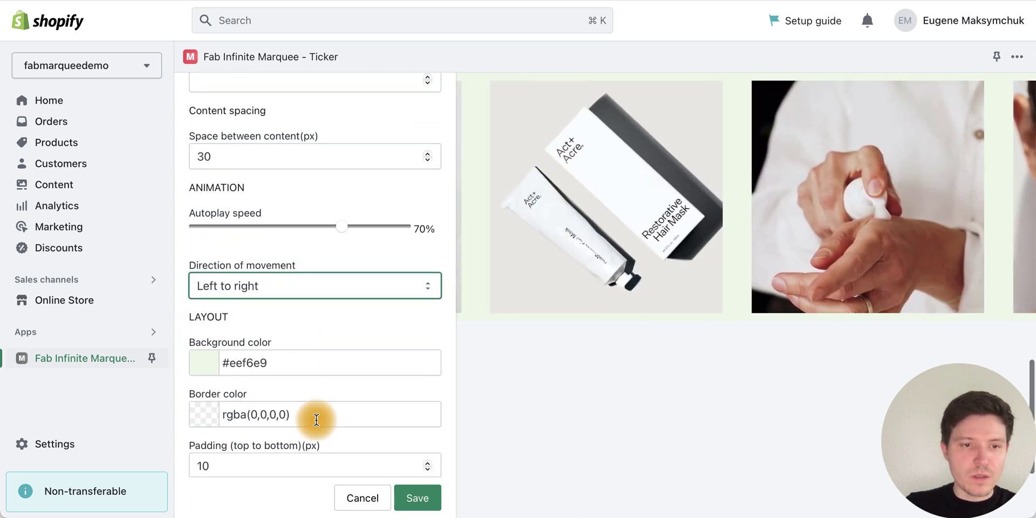
{"action": "left_click", "coordinate": [209, 337]}
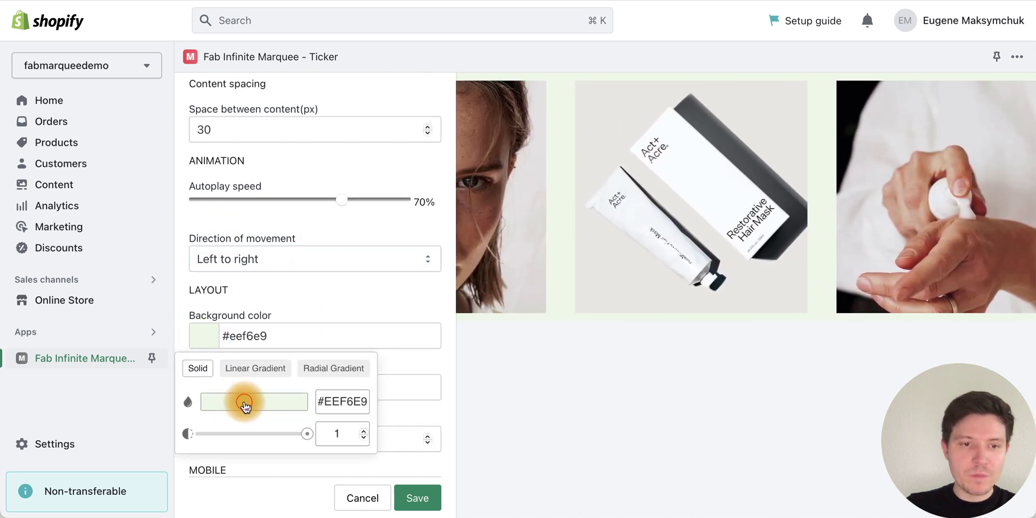
{"action": "left_click", "coordinate": [244, 402]}
{"action": "left_click", "coordinate": [275, 362]}
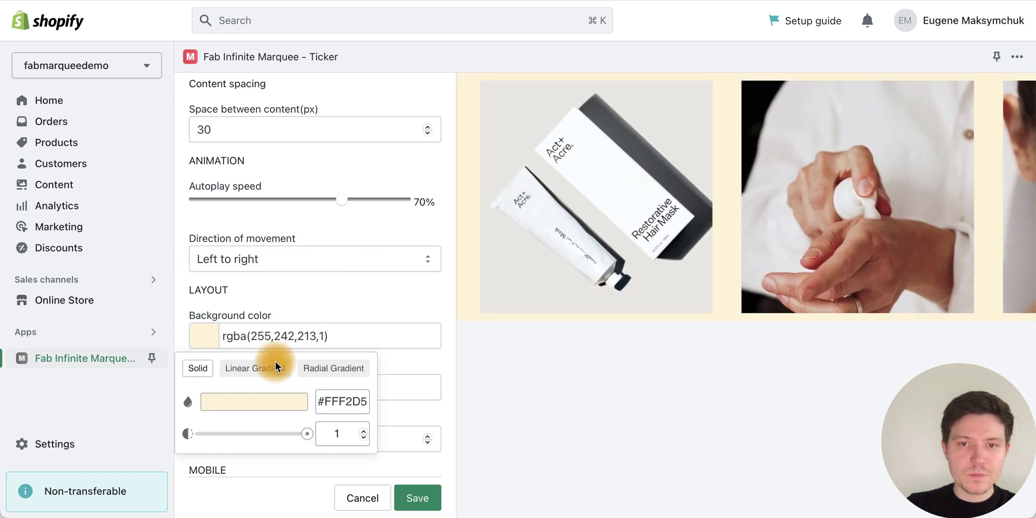
{"action": "left_click", "coordinate": [329, 435]}
{"action": "left_click", "coordinate": [378, 303]}
- Change the padding from 10 to 40 and save the Instagram marquee settings
{"action": "scroll", "coordinate": [359, 377], "scroll_direction": "down", "scroll_amount": 3}
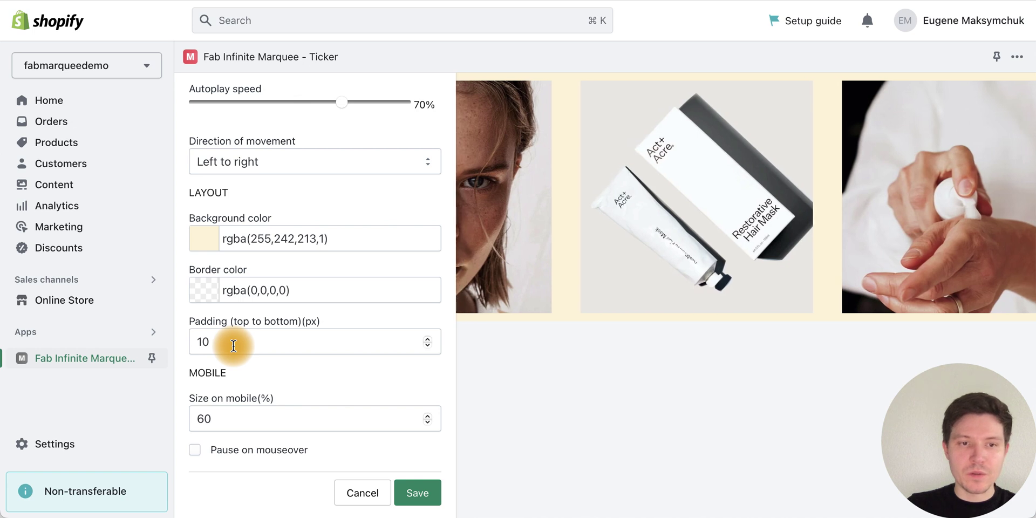
{"action": "left_click_drag", "start_coordinate": [233, 345], "coordinate": [181, 344]}
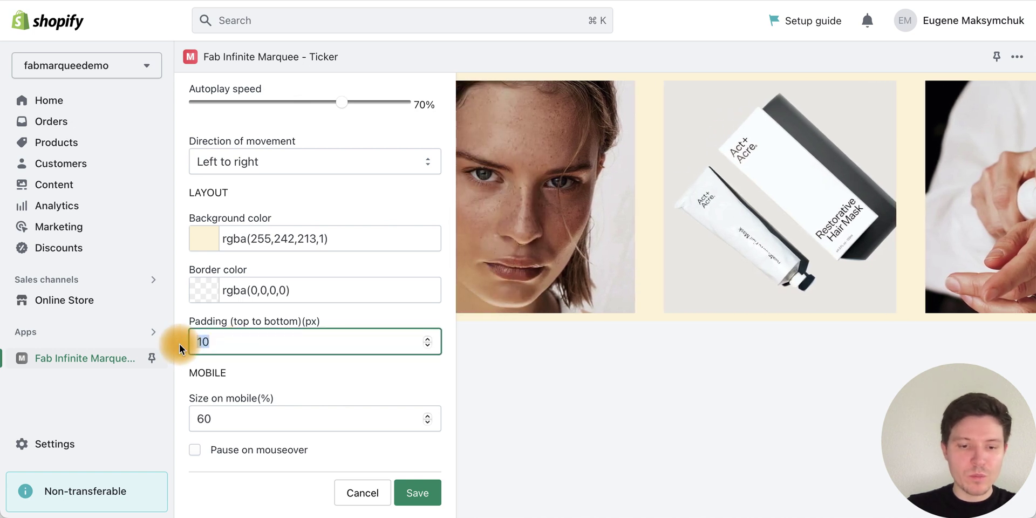
{"action": "type", "text": "40"}
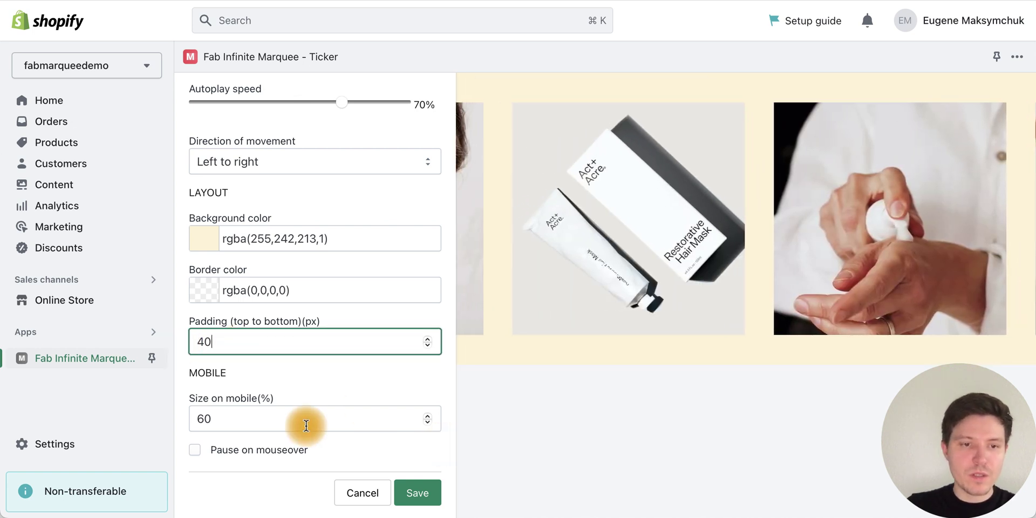
{"action": "scroll", "coordinate": [302, 424], "scroll_direction": "down", "scroll_amount": 1}
{"action": "scroll", "coordinate": [348, 348], "scroll_direction": "up", "scroll_amount": 10}
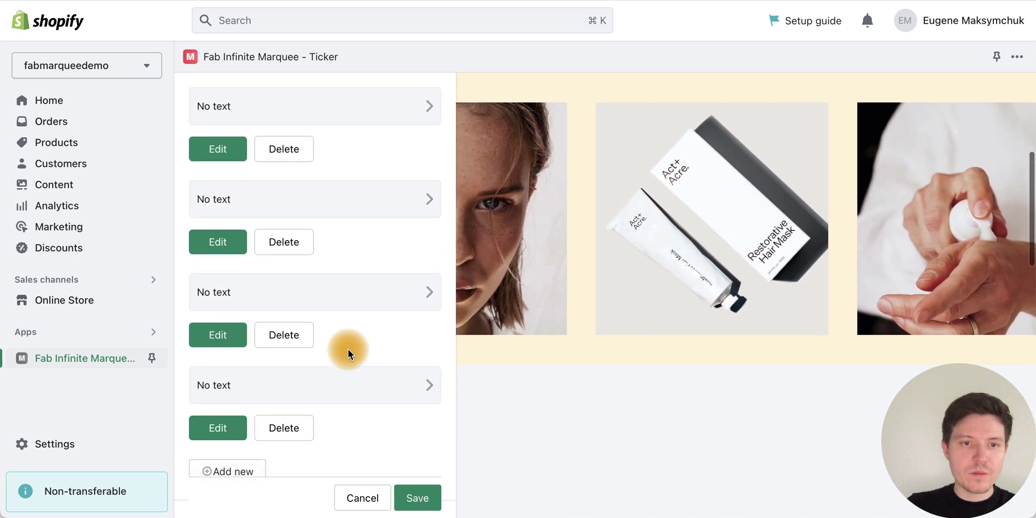
{"action": "scroll", "coordinate": [349, 351], "scroll_direction": "up", "scroll_amount": 5}
{"action": "left_click", "coordinate": [416, 495]}
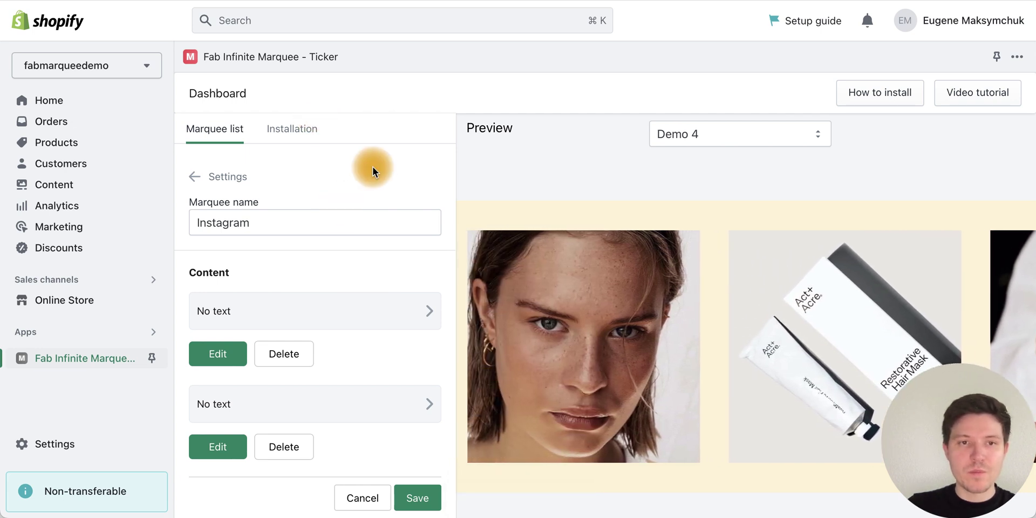
- In Installation, select the Instagram marquee with Custom Placement and activate its widget in the theme
{"action": "left_click", "coordinate": [296, 129]}
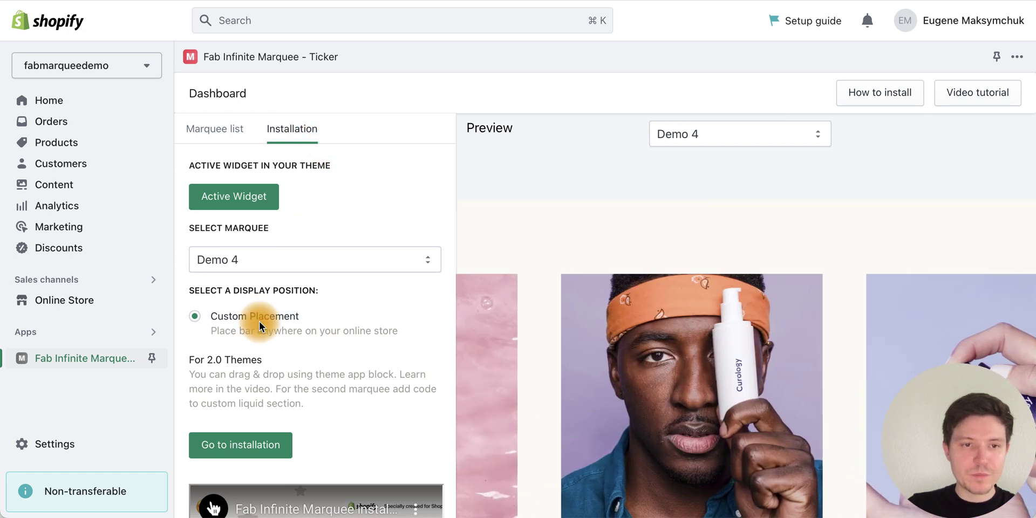
{"action": "left_click", "coordinate": [277, 254]}
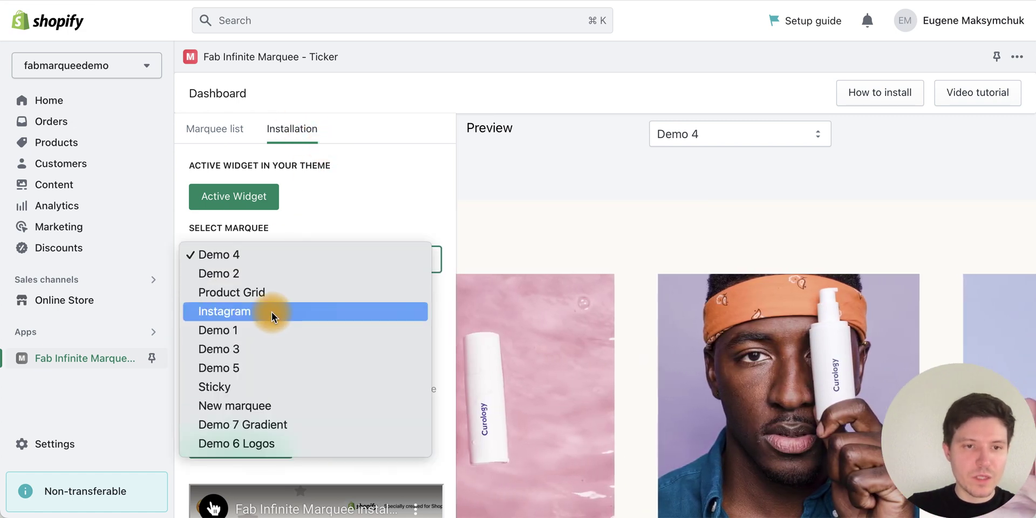
{"action": "left_click", "coordinate": [279, 303]}
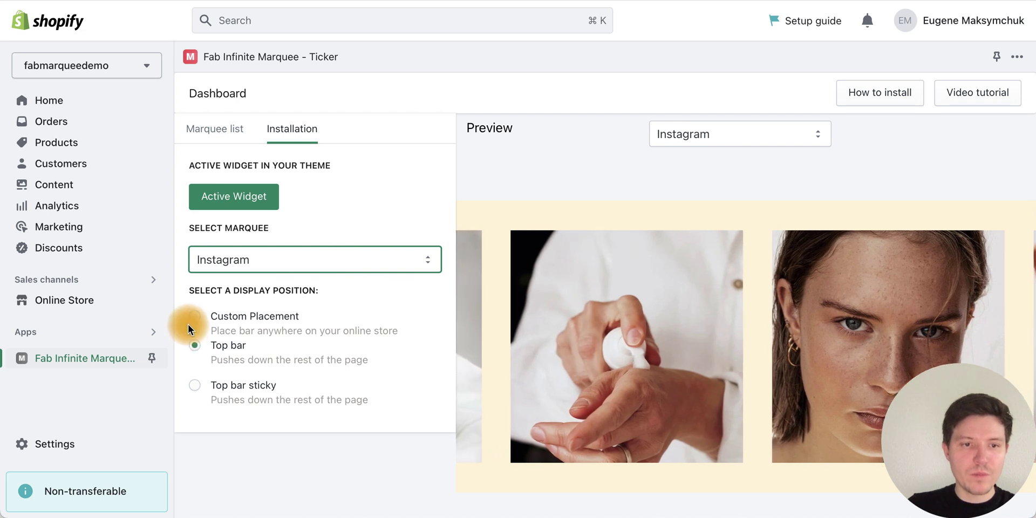
{"action": "left_click", "coordinate": [195, 317]}
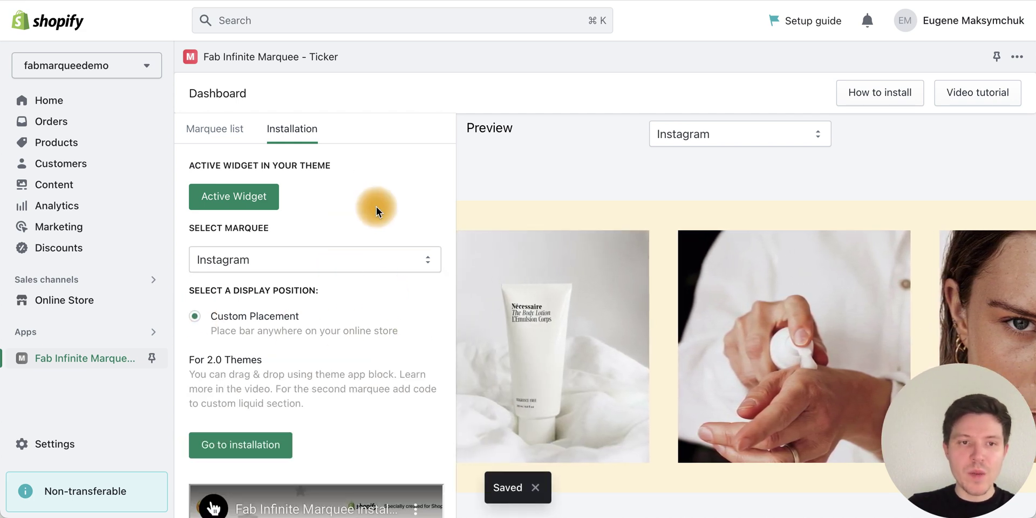
{"action": "left_click", "coordinate": [263, 209]}
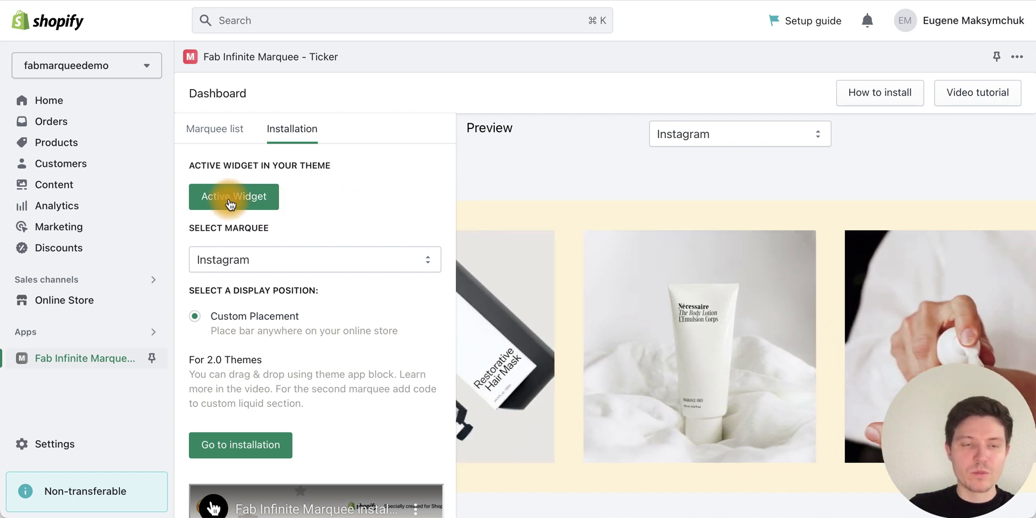
{"action": "left_click", "coordinate": [235, 201]}
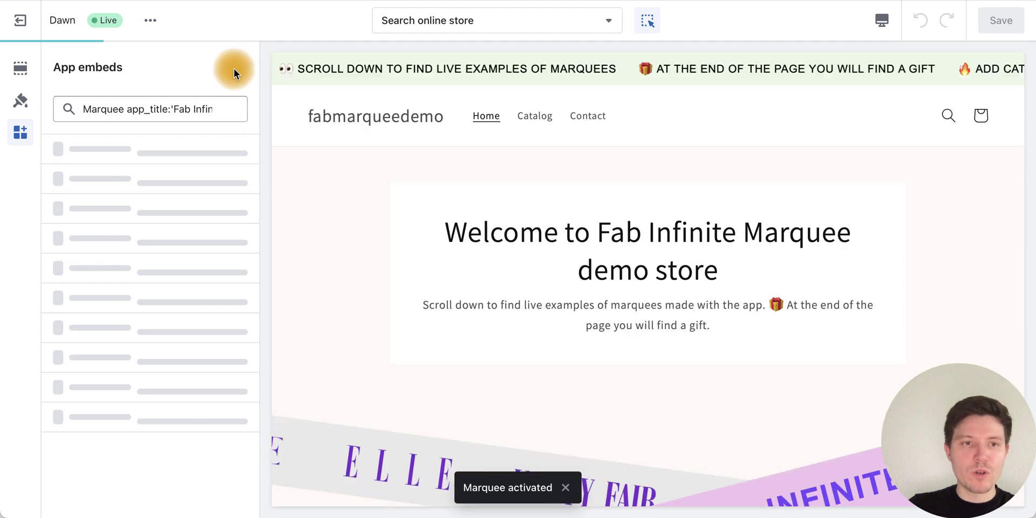
- Enable the Marquee app embed in the Dawn theme, then return to the marquee app
{"action": "left_click", "coordinate": [232, 161]}
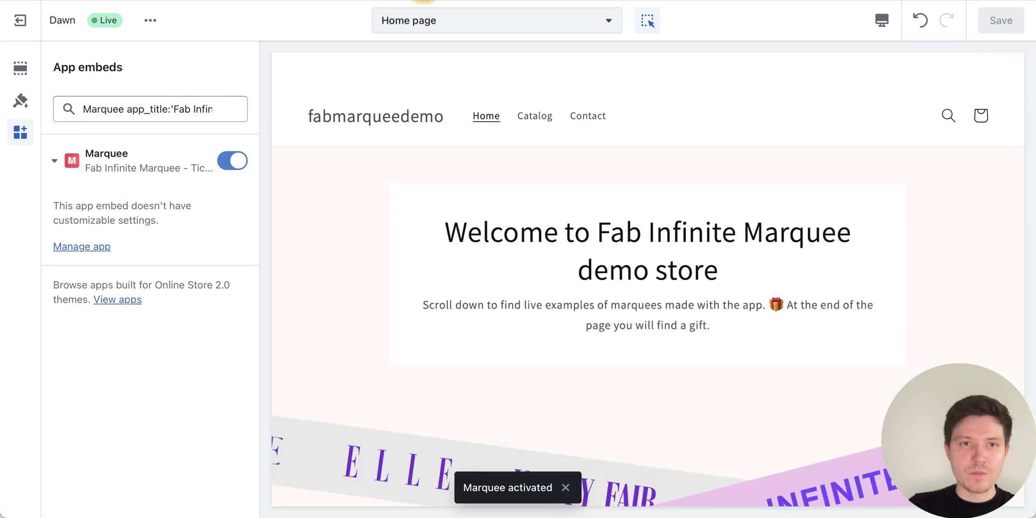
{"action": "left_click", "coordinate": [424, 1]}
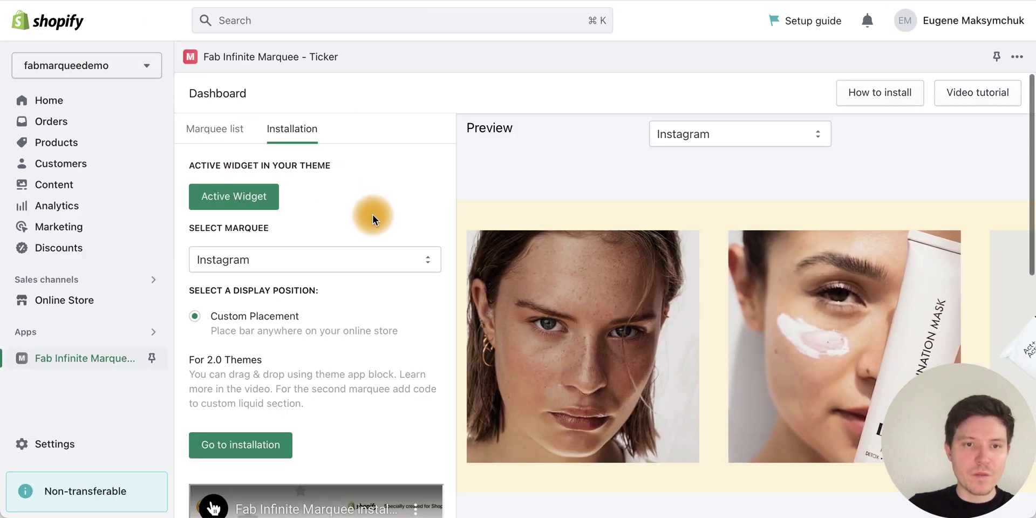
- Copy the Instagram marquee's embed code and open the Home page in the theme editor
{"action": "scroll", "coordinate": [277, 328], "scroll_direction": "down", "scroll_amount": 10}
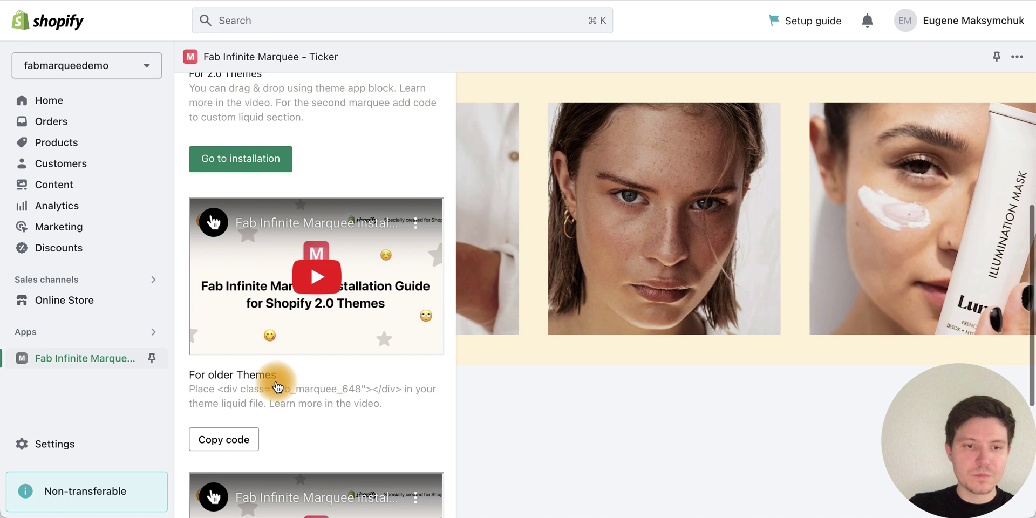
{"action": "left_click", "coordinate": [225, 384]}
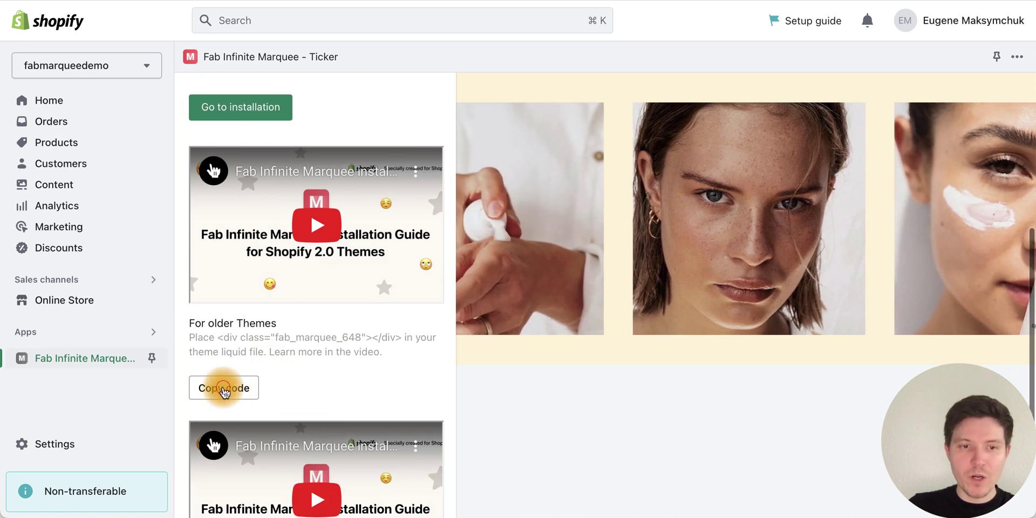
{"action": "scroll", "coordinate": [335, 194], "scroll_direction": "up", "scroll_amount": 4}
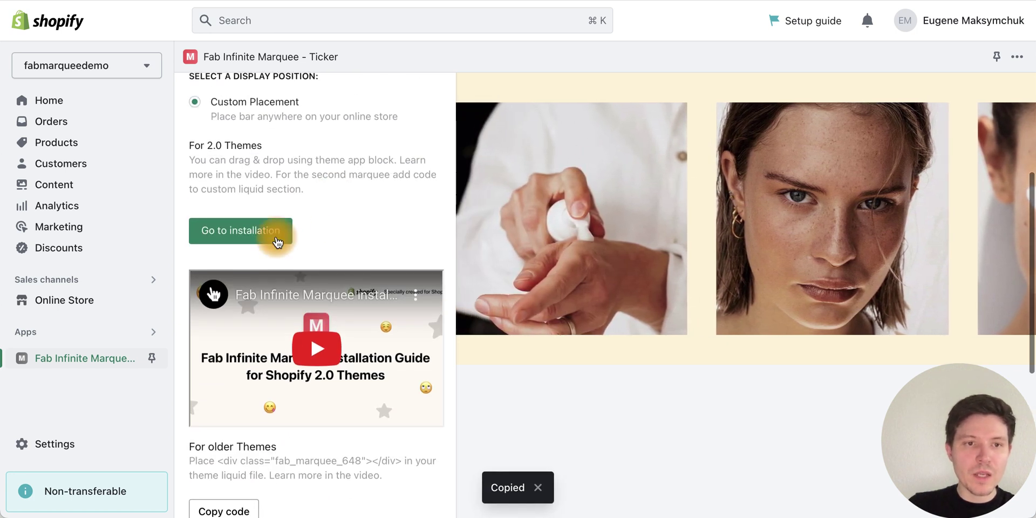
{"action": "left_click", "coordinate": [269, 231]}
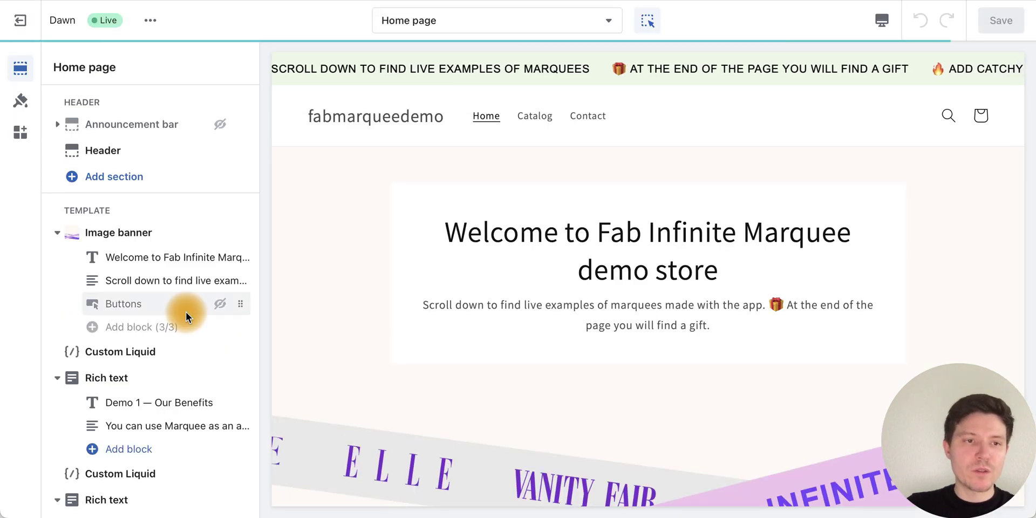
- Add a Custom Liquid section below the last Image banner and open its settings
{"action": "scroll", "coordinate": [140, 399], "scroll_direction": "down", "scroll_amount": 10}
{"action": "scroll", "coordinate": [140, 405], "scroll_direction": "down", "scroll_amount": 5}
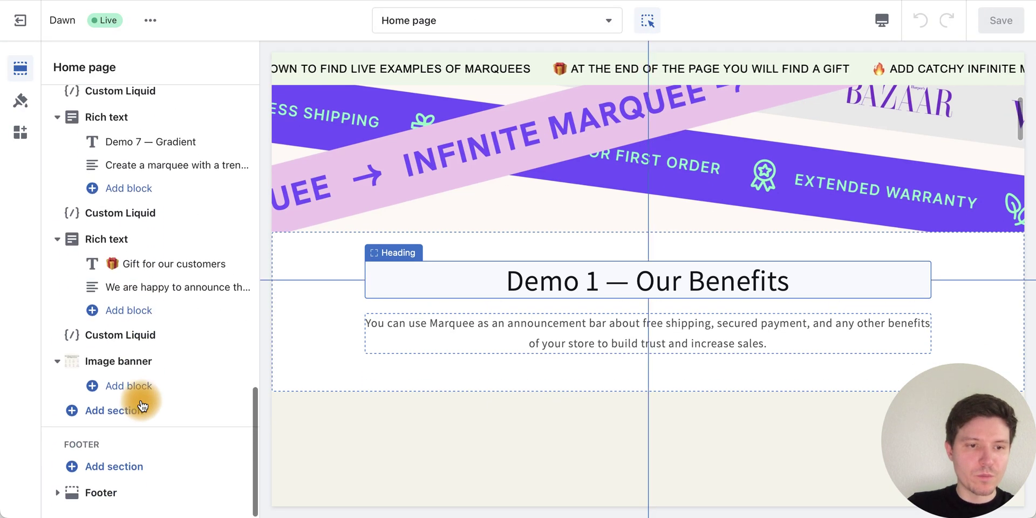
{"action": "left_click", "coordinate": [114, 415]}
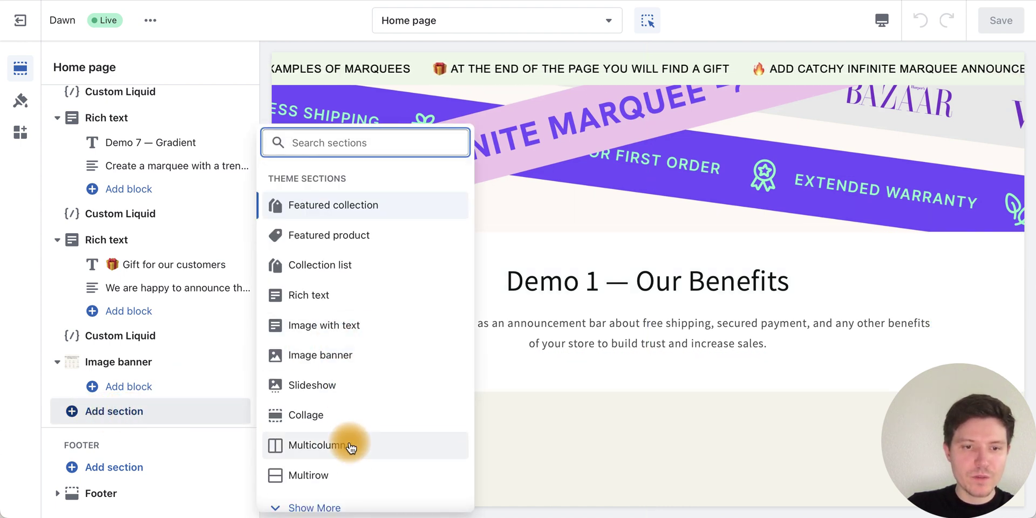
{"action": "scroll", "coordinate": [324, 486], "scroll_direction": "down", "scroll_amount": 1}
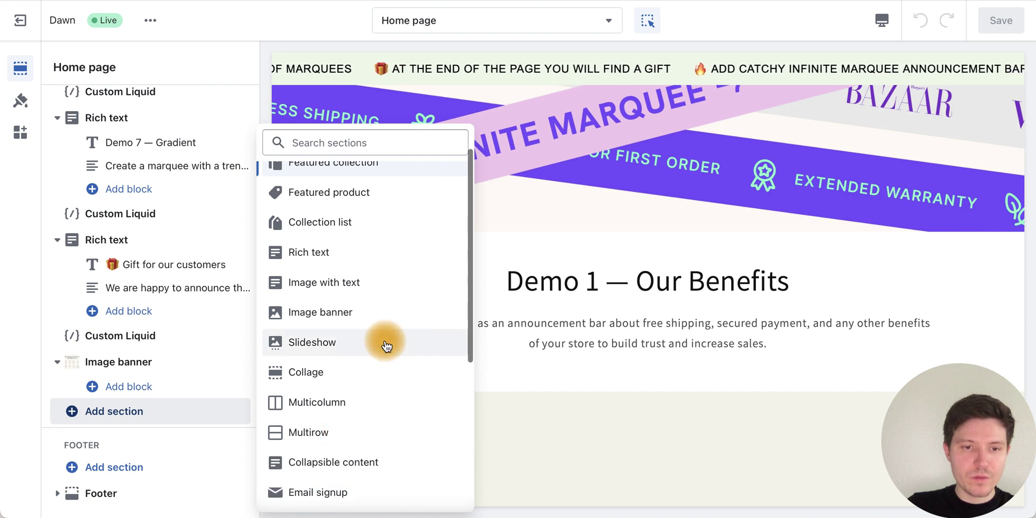
{"action": "scroll", "coordinate": [383, 356], "scroll_direction": "down", "scroll_amount": 2}
{"action": "scroll", "coordinate": [370, 432], "scroll_direction": "down", "scroll_amount": 1}
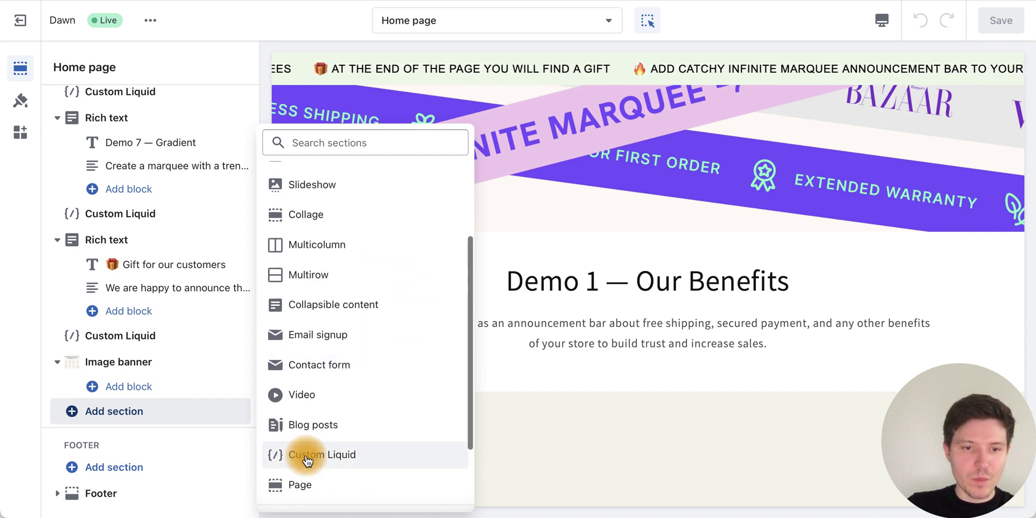
{"action": "left_click", "coordinate": [335, 460]}
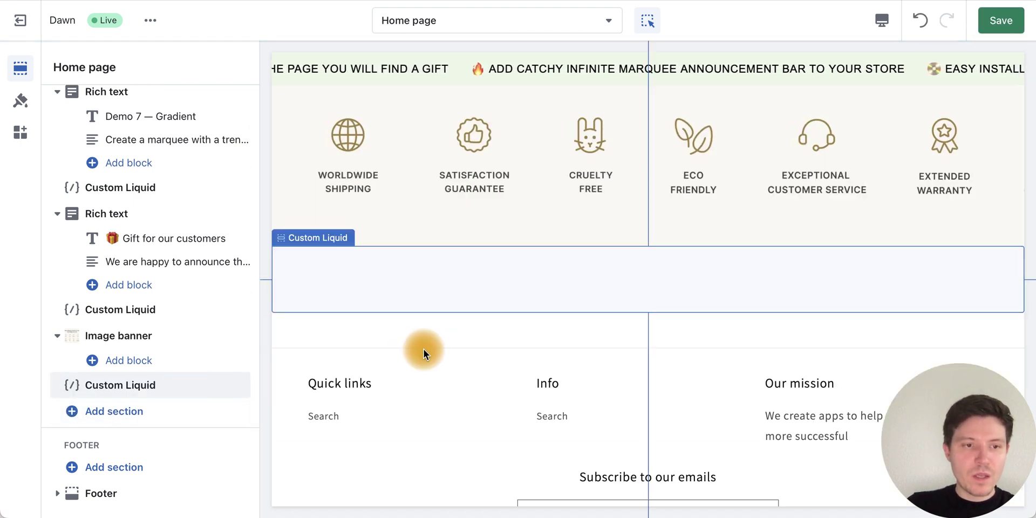
{"action": "left_click", "coordinate": [132, 385]}
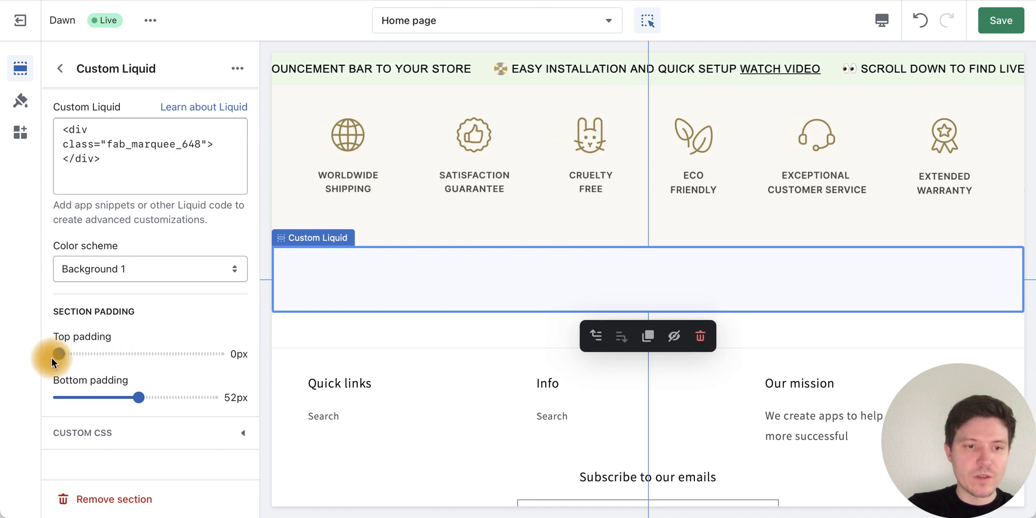
- Set the marquee section's top and bottom padding to 0px and save the page
{"action": "left_click_drag", "start_coordinate": [47, 359], "coordinate": [49, 358]}
{"action": "left_click_drag", "start_coordinate": [137, 395], "coordinate": [25, 394]}
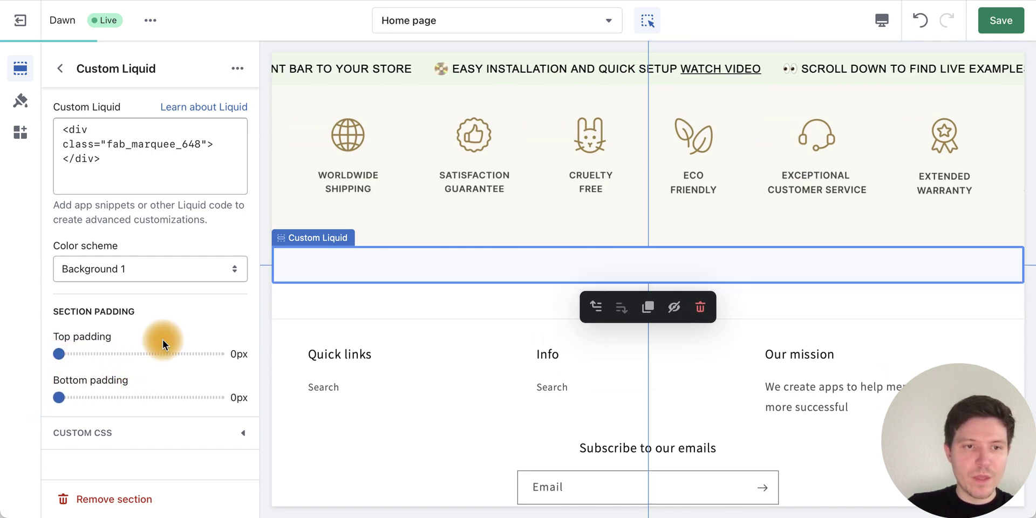
{"action": "left_click", "coordinate": [1006, 26]}
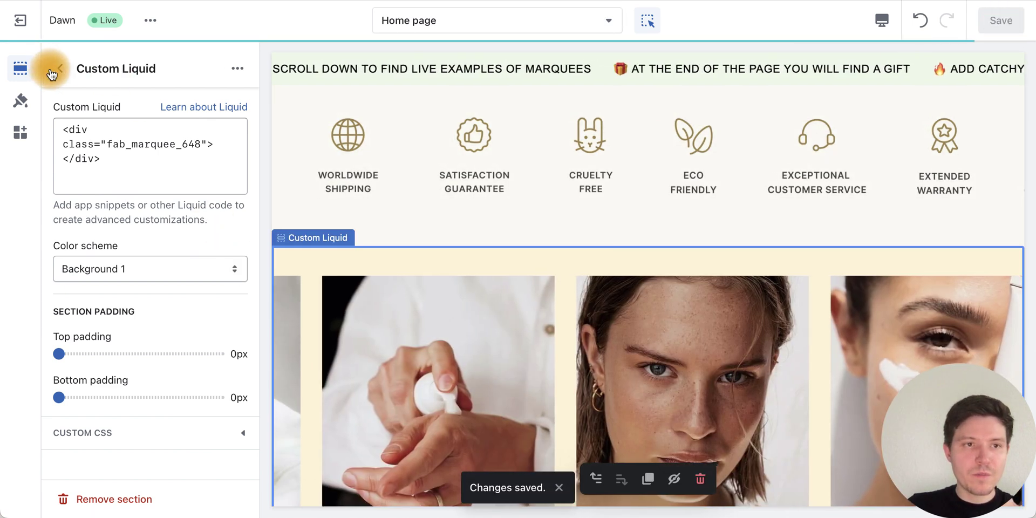
- Back in the section list, drag the marquee section higher up the home page
{"action": "left_click", "coordinate": [51, 73]}
{"action": "scroll", "coordinate": [758, 367], "scroll_direction": "down", "scroll_amount": 1}
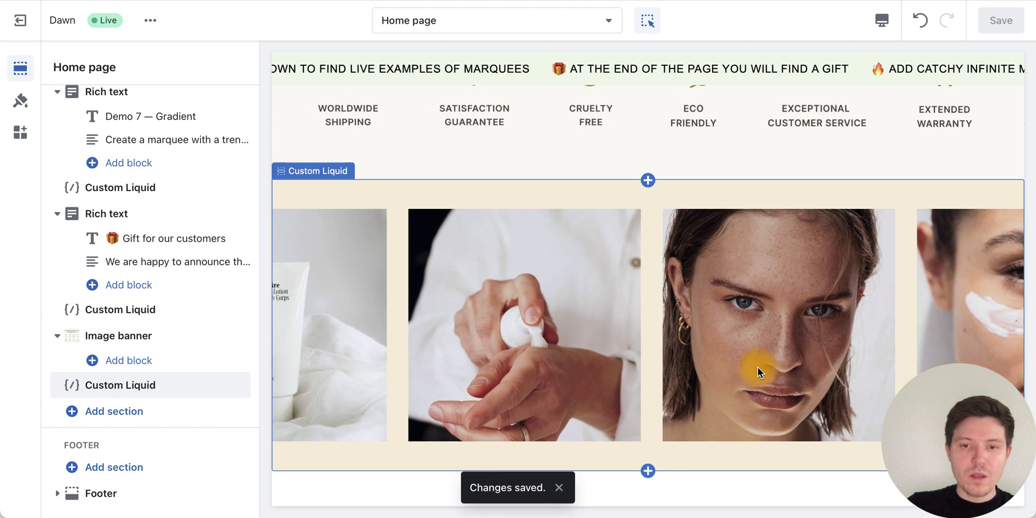
{"action": "scroll", "coordinate": [758, 367], "scroll_direction": "down", "scroll_amount": 2}
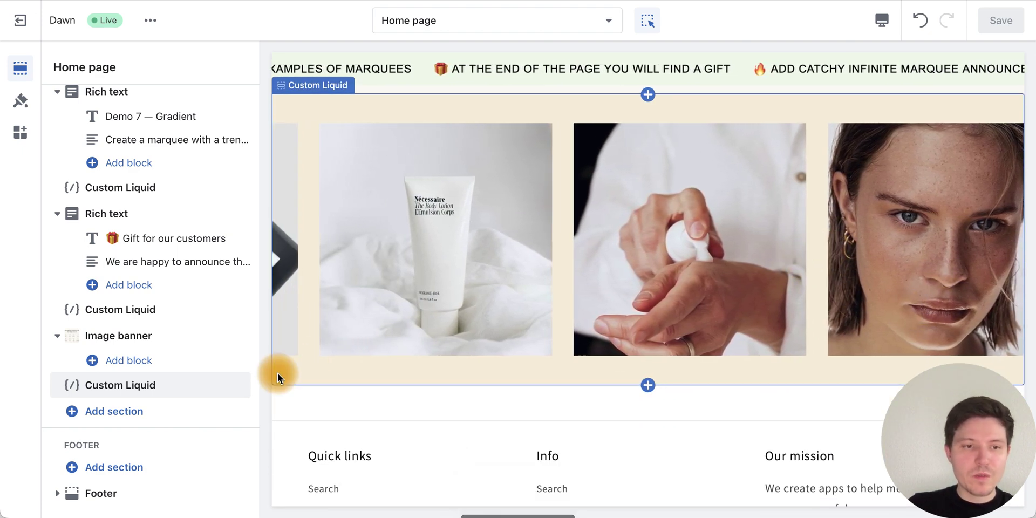
{"action": "left_click_drag", "start_coordinate": [239, 384], "coordinate": [151, 373]}
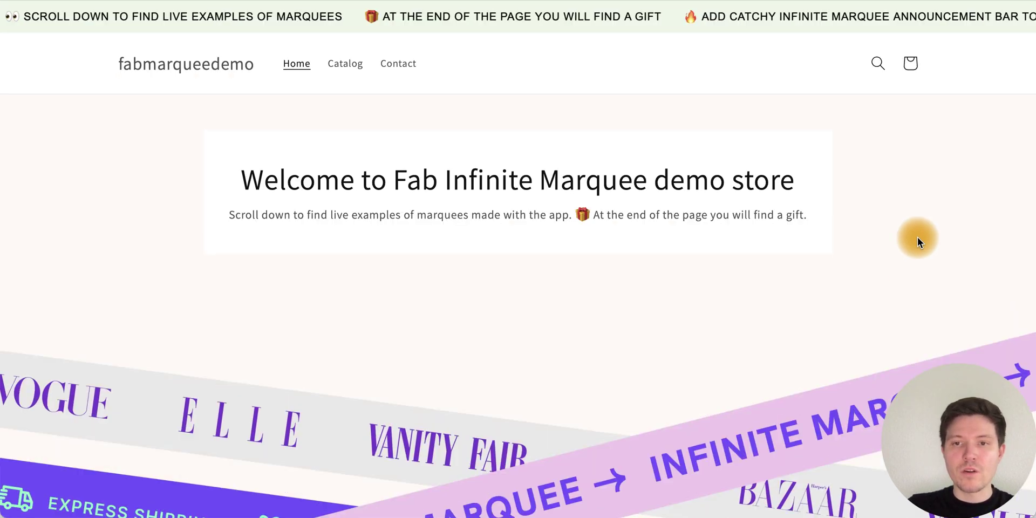
- Scroll the live home page down to the pale yellow skincare Instagram marquee above the footer
{"action": "scroll", "coordinate": [882, 289], "scroll_direction": "down", "scroll_amount": 15}
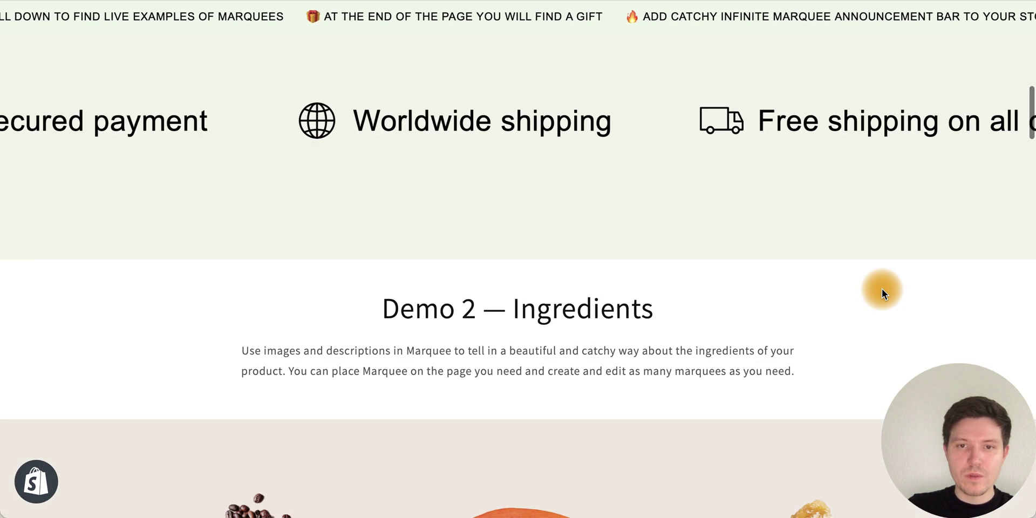
{"action": "scroll", "coordinate": [825, 313], "scroll_direction": "down", "scroll_amount": 12}
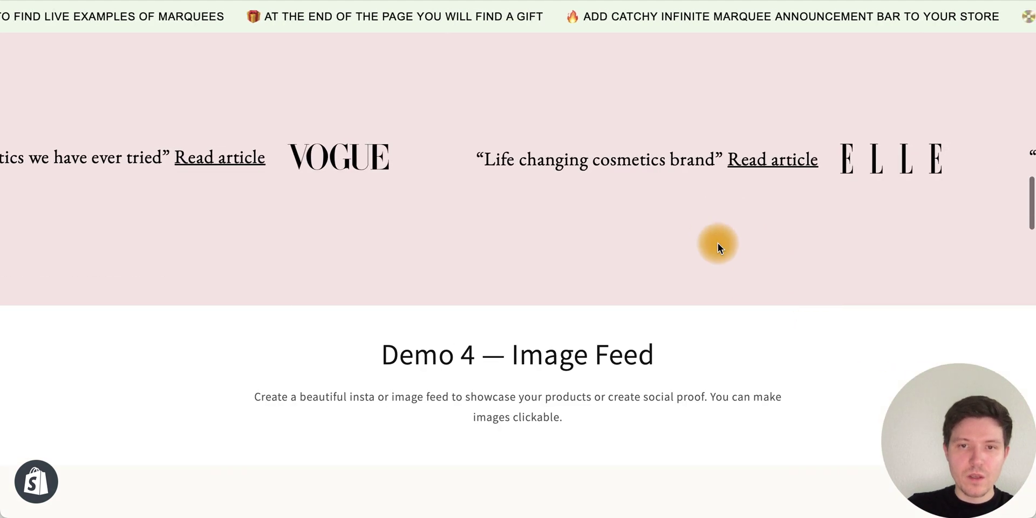
{"action": "scroll", "coordinate": [776, 296], "scroll_direction": "down", "scroll_amount": 5}
{"action": "scroll", "coordinate": [777, 298], "scroll_direction": "down", "scroll_amount": 1}
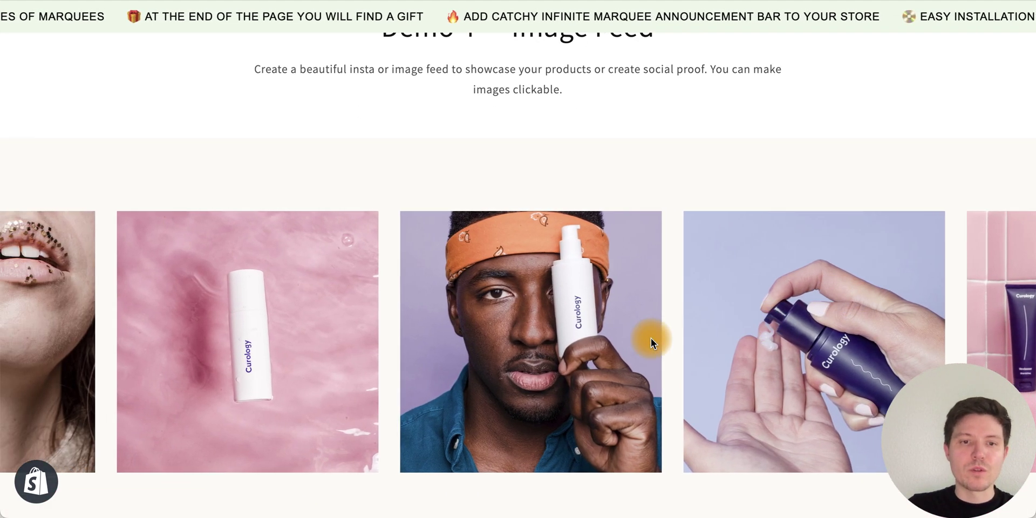
{"action": "scroll", "coordinate": [651, 338], "scroll_direction": "down", "scroll_amount": 2}
{"action": "scroll", "coordinate": [739, 329], "scroll_direction": "down", "scroll_amount": 4}
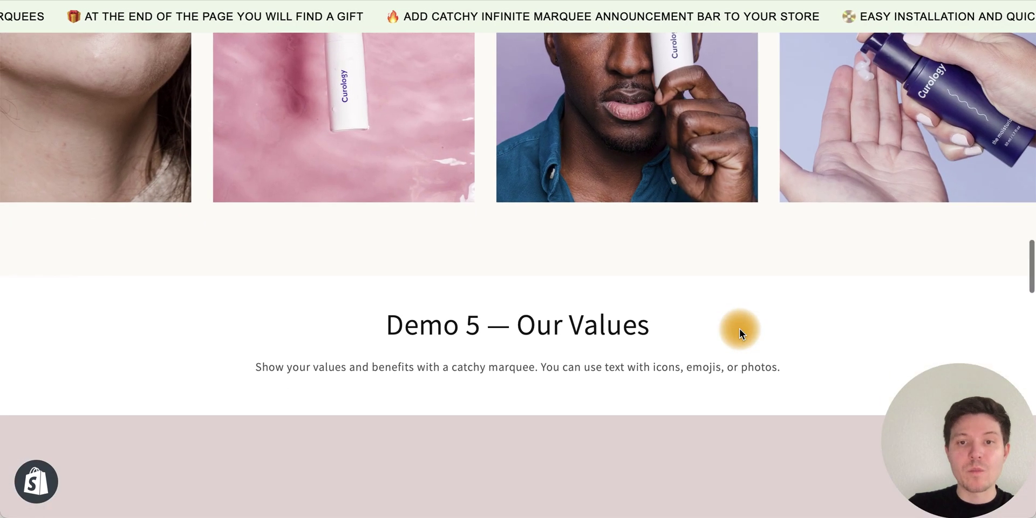
{"action": "scroll", "coordinate": [709, 372], "scroll_direction": "down", "scroll_amount": 20}
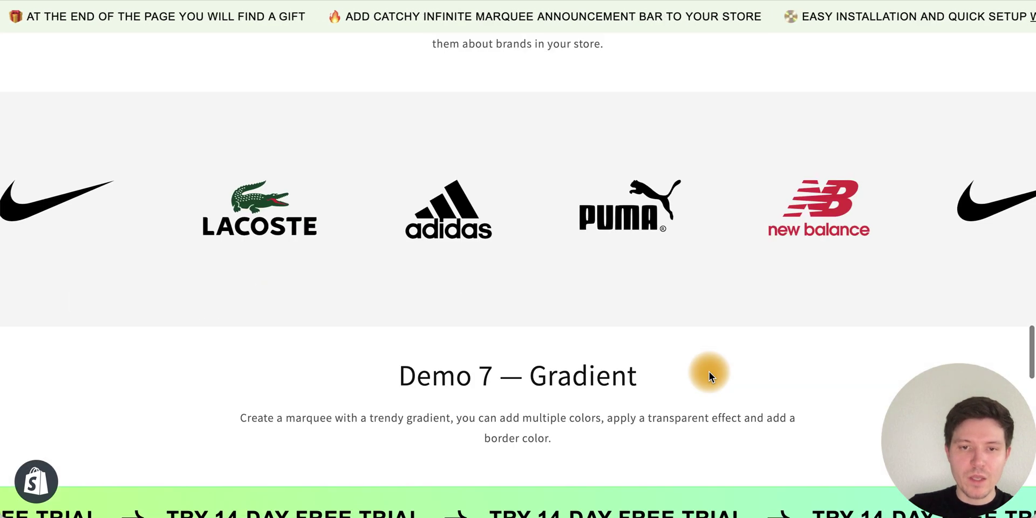
{"action": "scroll", "coordinate": [709, 372], "scroll_direction": "down", "scroll_amount": 15}
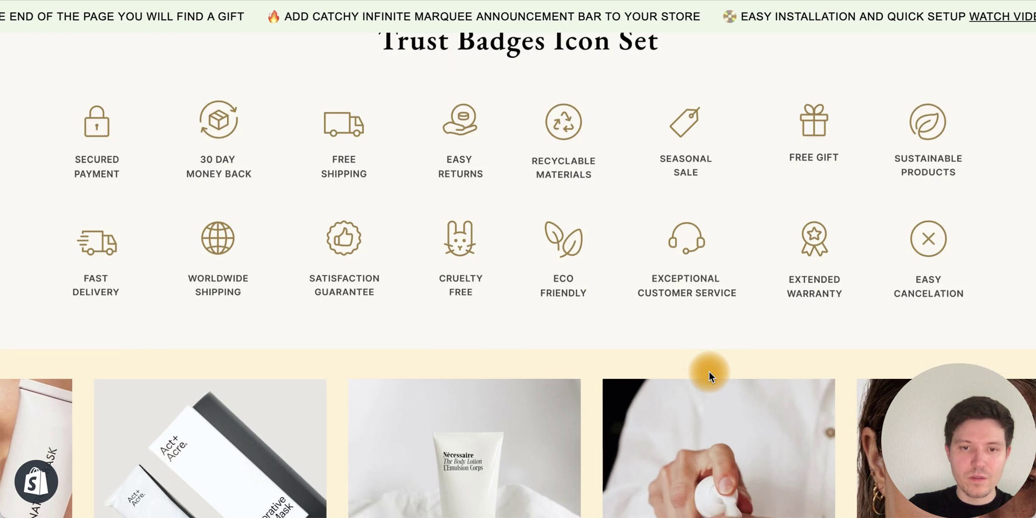
{"action": "scroll", "coordinate": [709, 371], "scroll_direction": "down", "scroll_amount": 4}
{"action": "scroll", "coordinate": [710, 371], "scroll_direction": "up", "scroll_amount": 3}
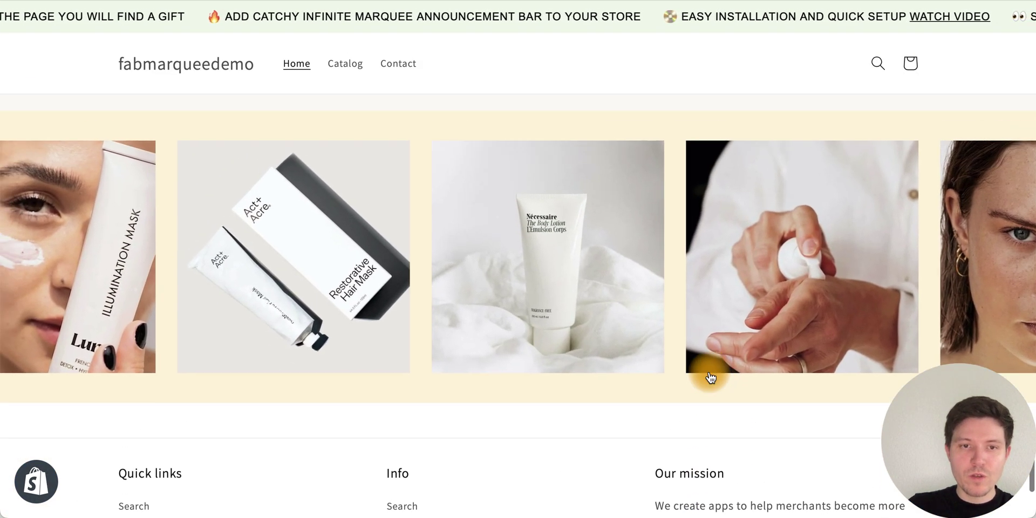